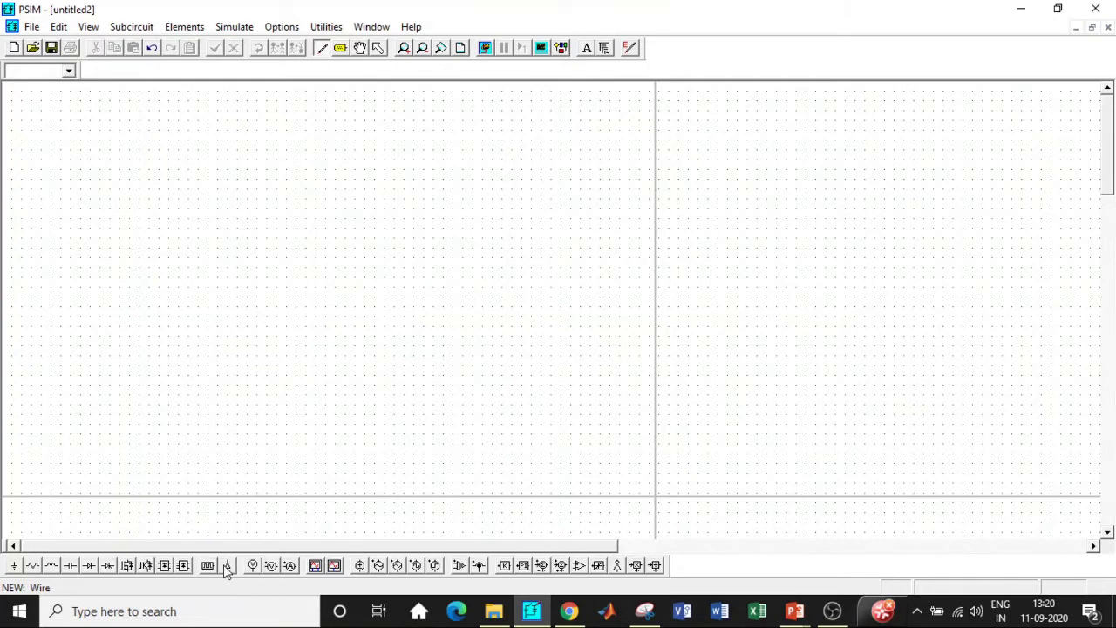
Place a DC voltage source at the left of the blank schematic
click(232, 27)
mouse_move(273, 29)
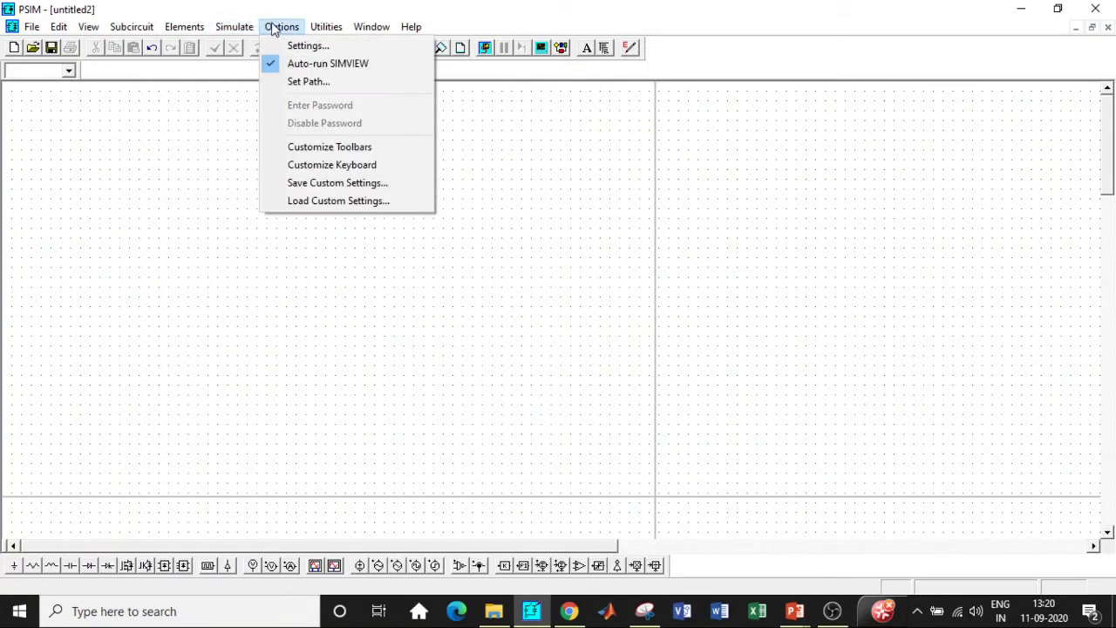
mouse_move(200, 30)
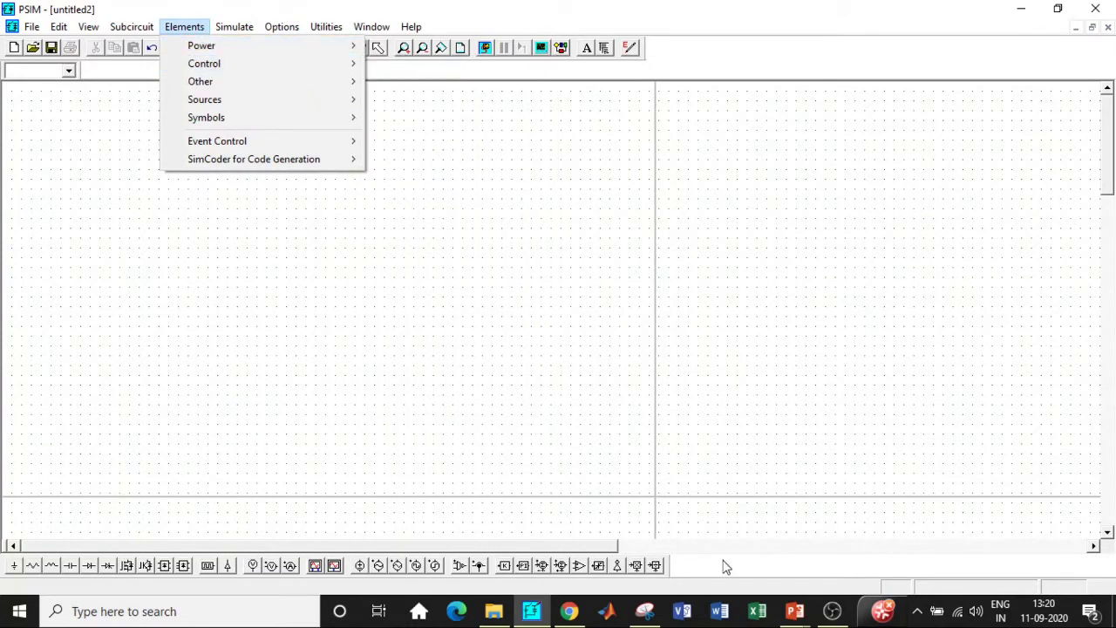
click(283, 545)
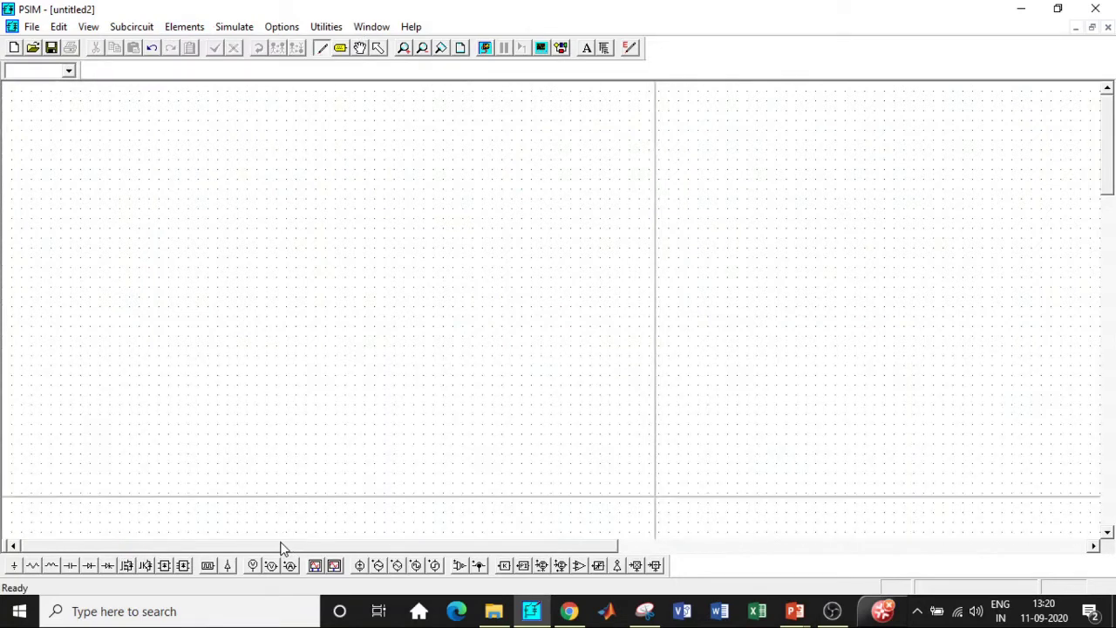
click(359, 565)
click(209, 275)
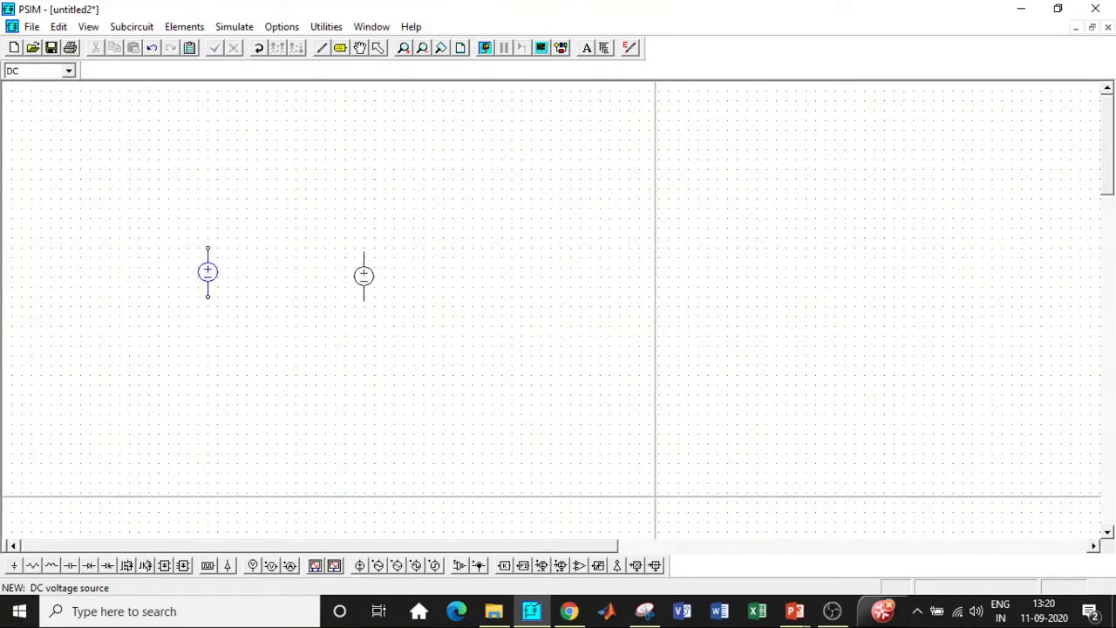
Place an inductor, a series capacitor and a diode in a row right of the source
click(51, 565)
click(281, 245)
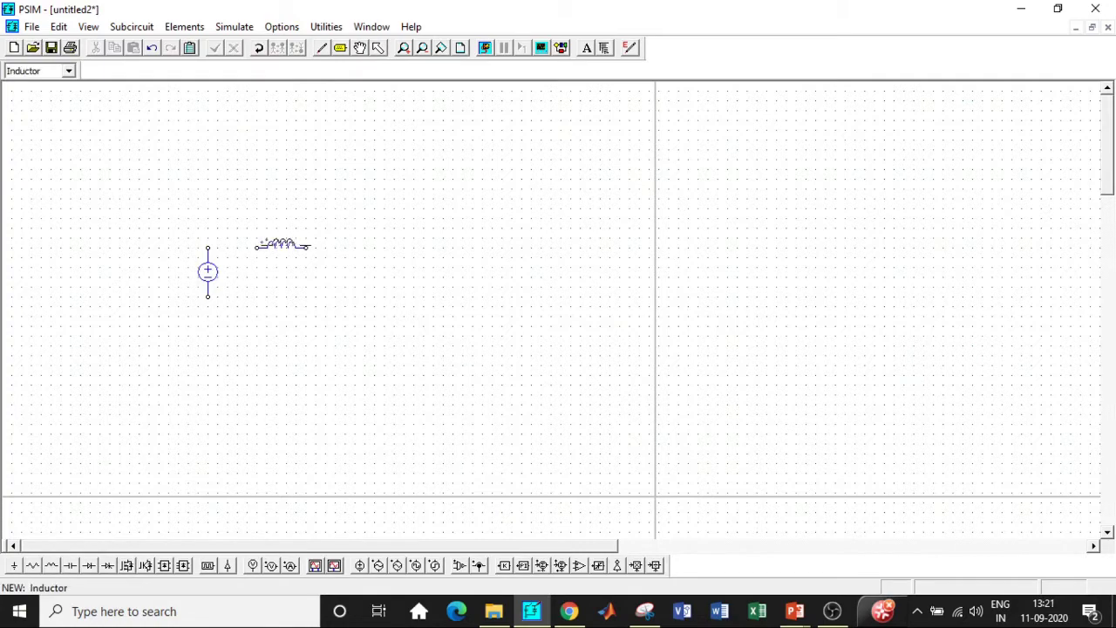
key(Escape)
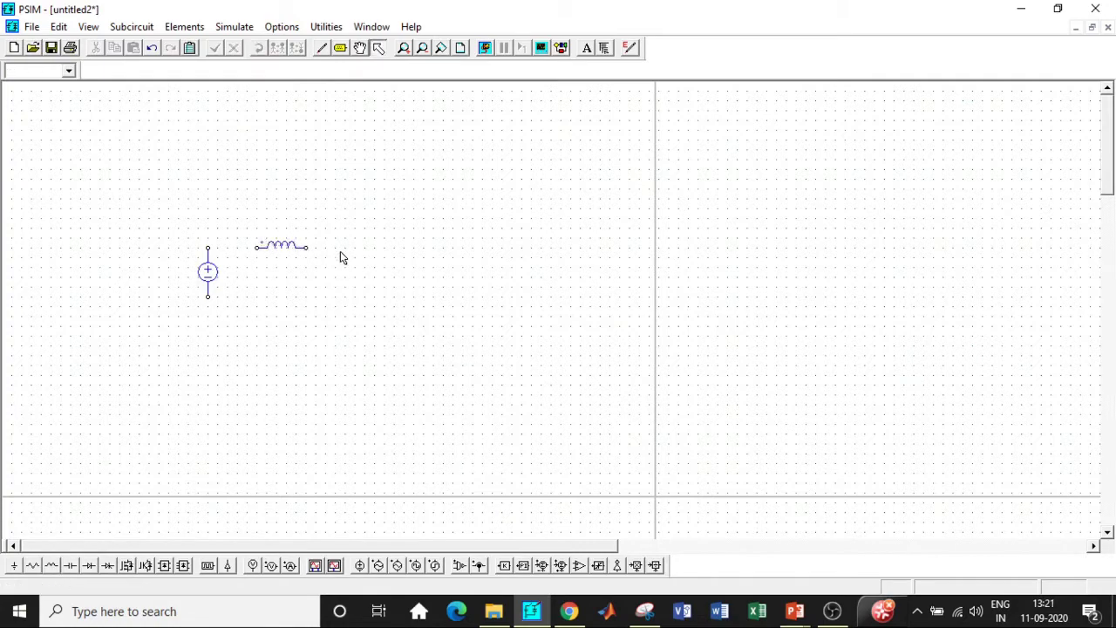
click(69, 565)
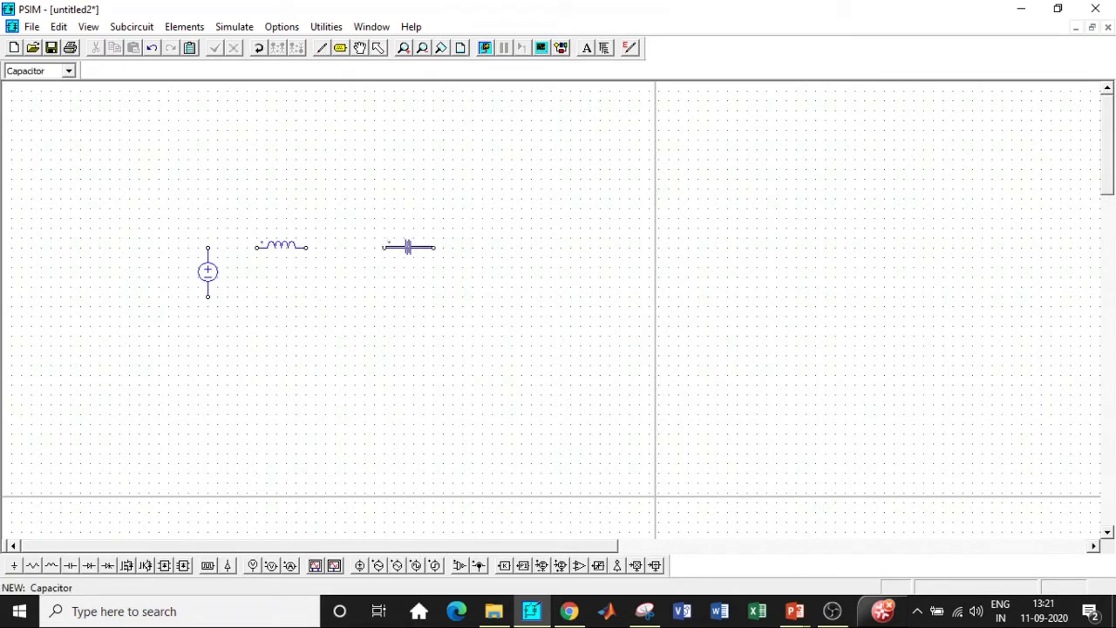
click(408, 248)
key(Escape)
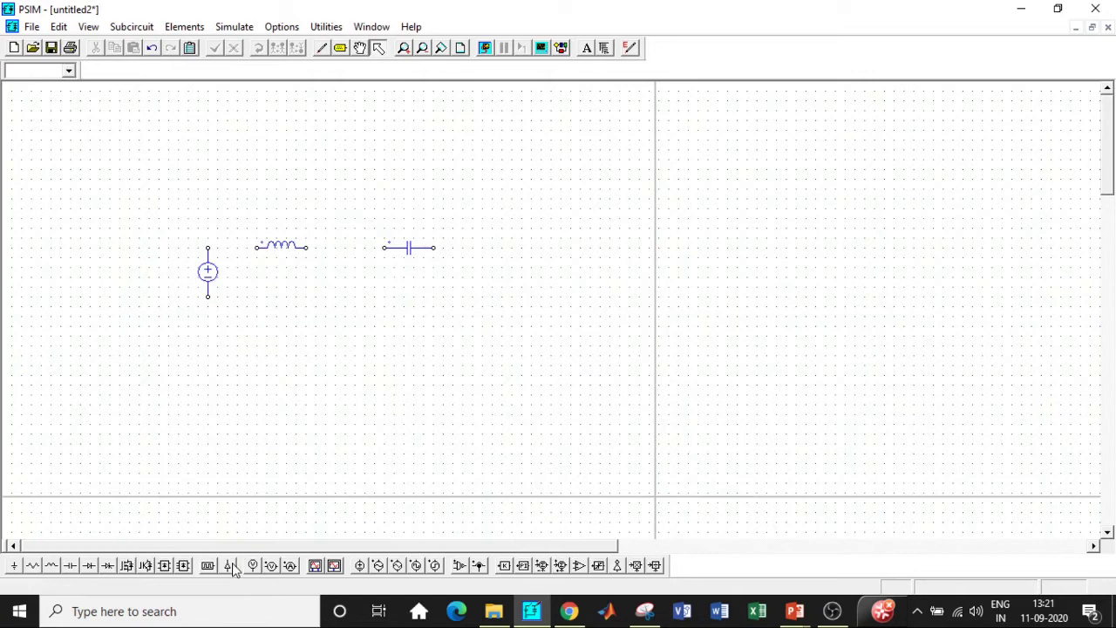
click(89, 565)
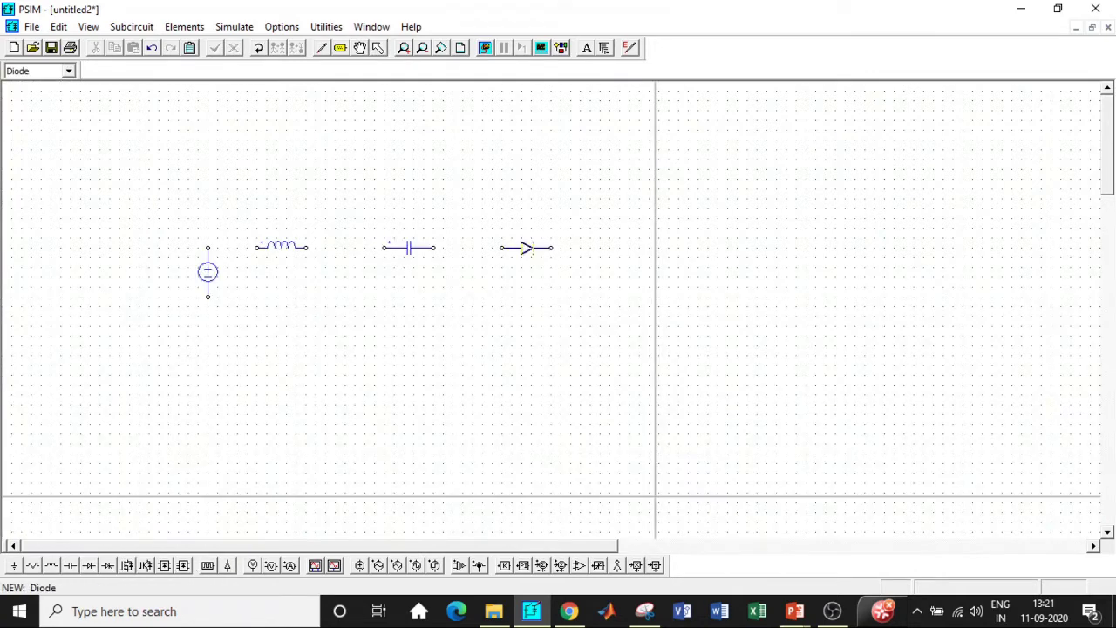
click(526, 248)
key(Escape)
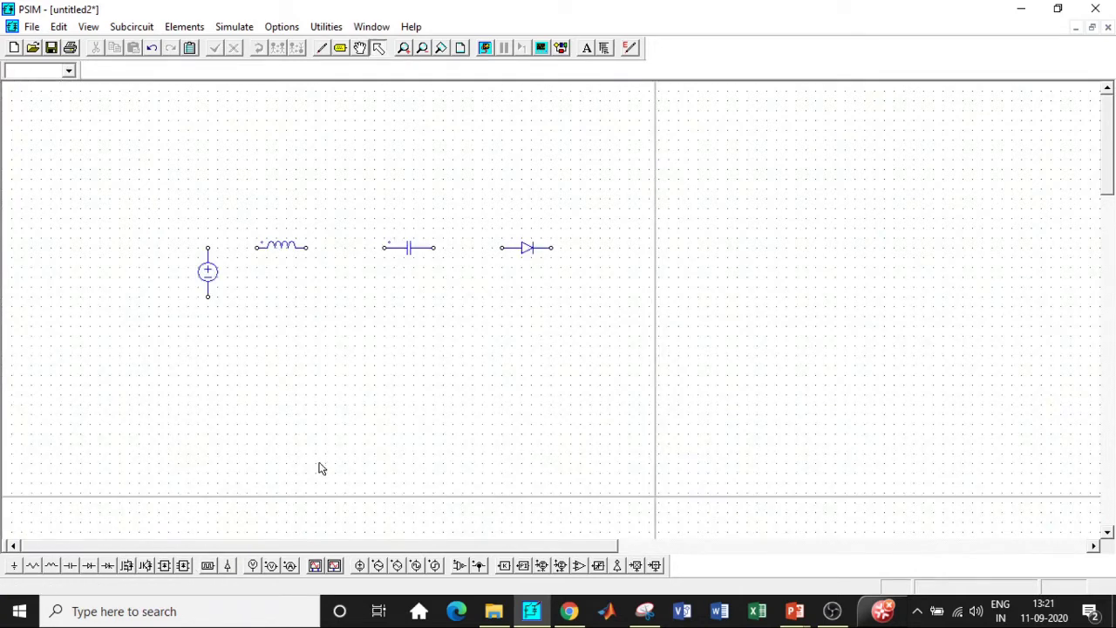
Place a vertical output capacitor and a vertical load resistor right of the diode
click(71, 565)
right_click(596, 266)
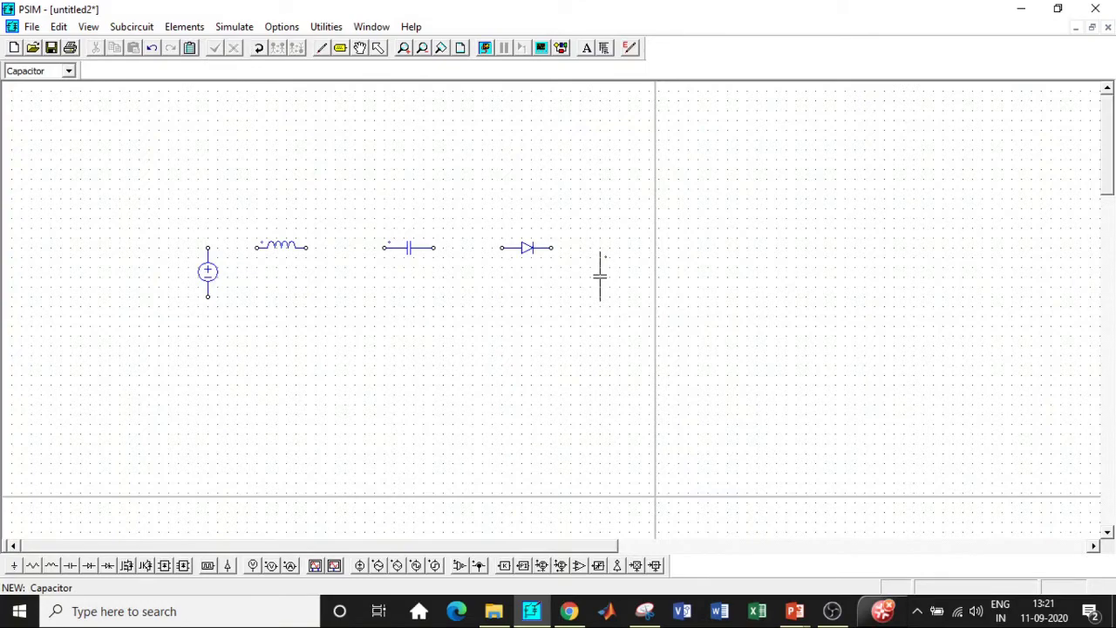
click(600, 272)
key(Escape)
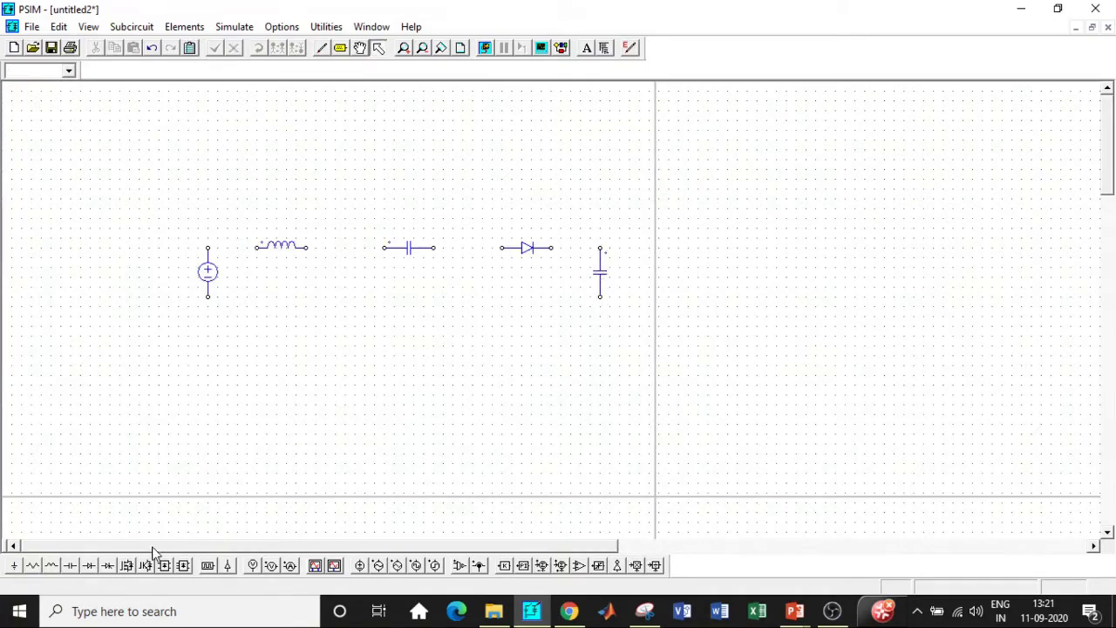
click(32, 565)
right_click(615, 279)
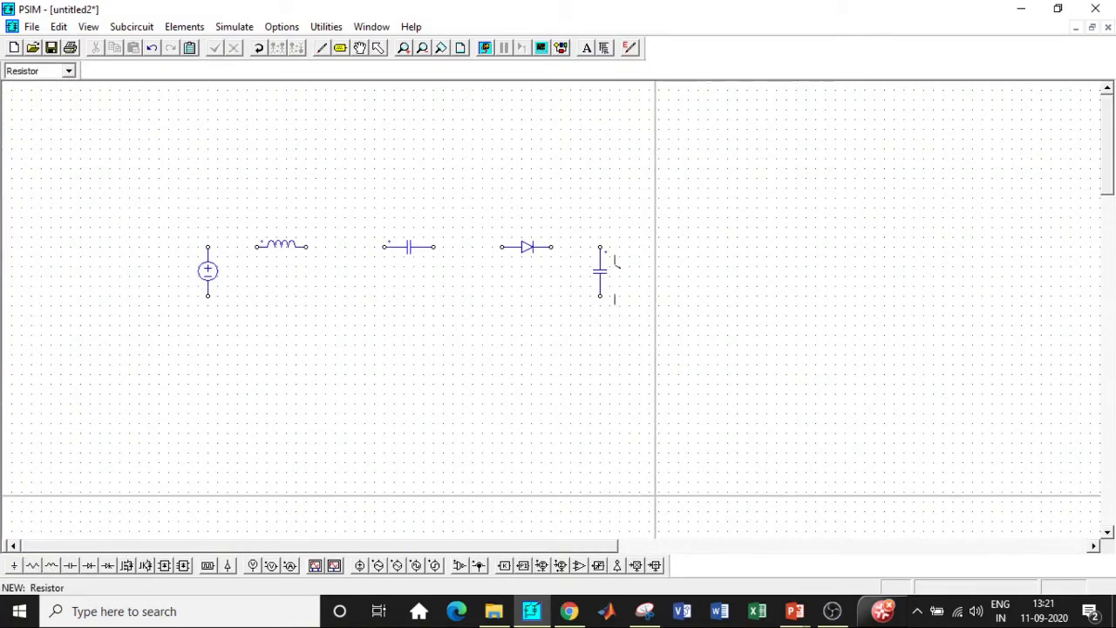
click(649, 272)
key(Escape)
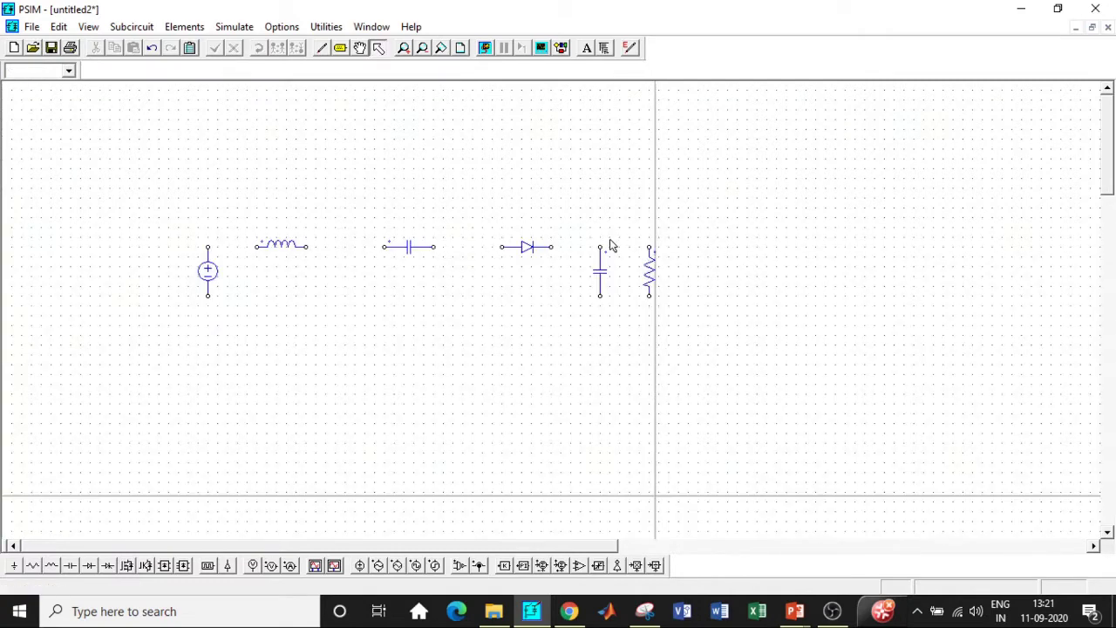
Place a MOSFET switch below and right of the inductor
click(126, 565)
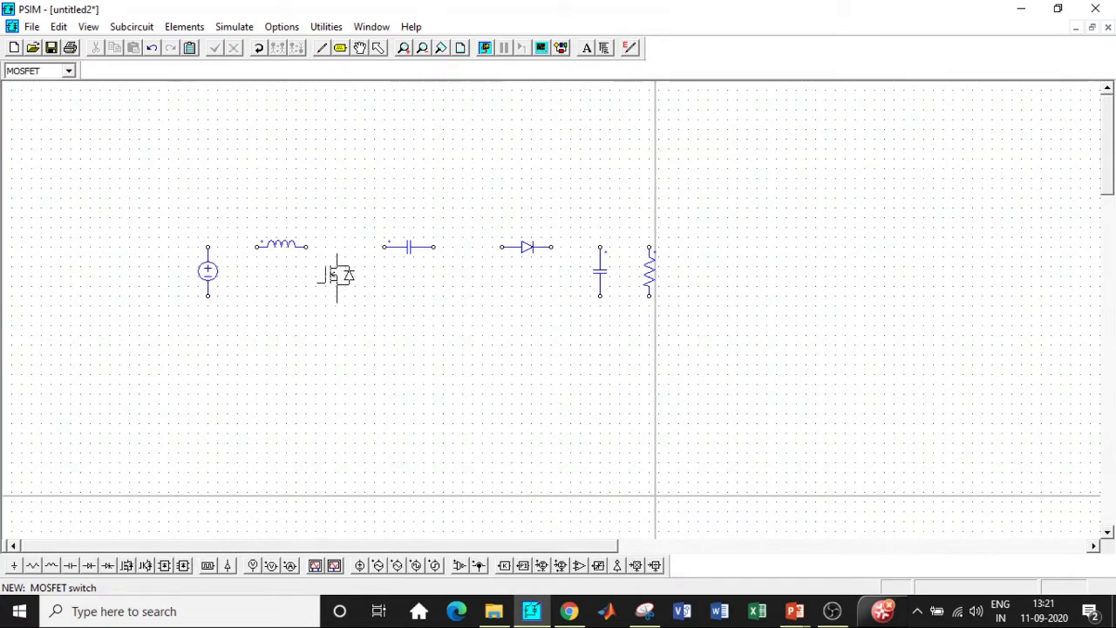
click(336, 276)
key(Escape)
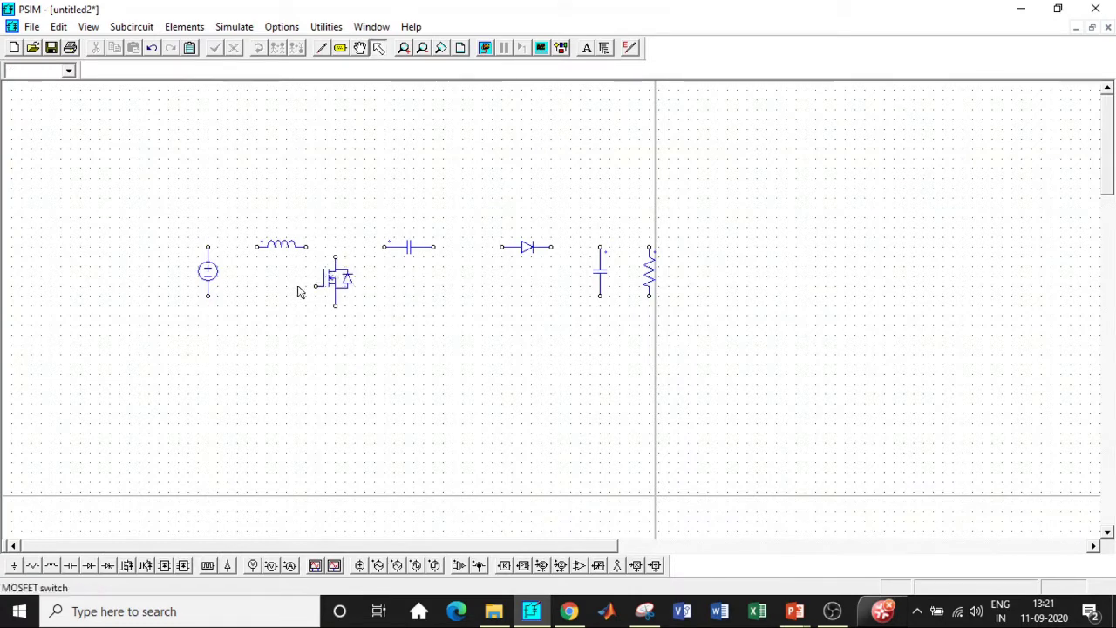
Lower the DC source slightly and wire source, inductor, MOSFET, capacitor, diode and load together
click(209, 279)
drag(209, 269, 210, 298)
click(321, 48)
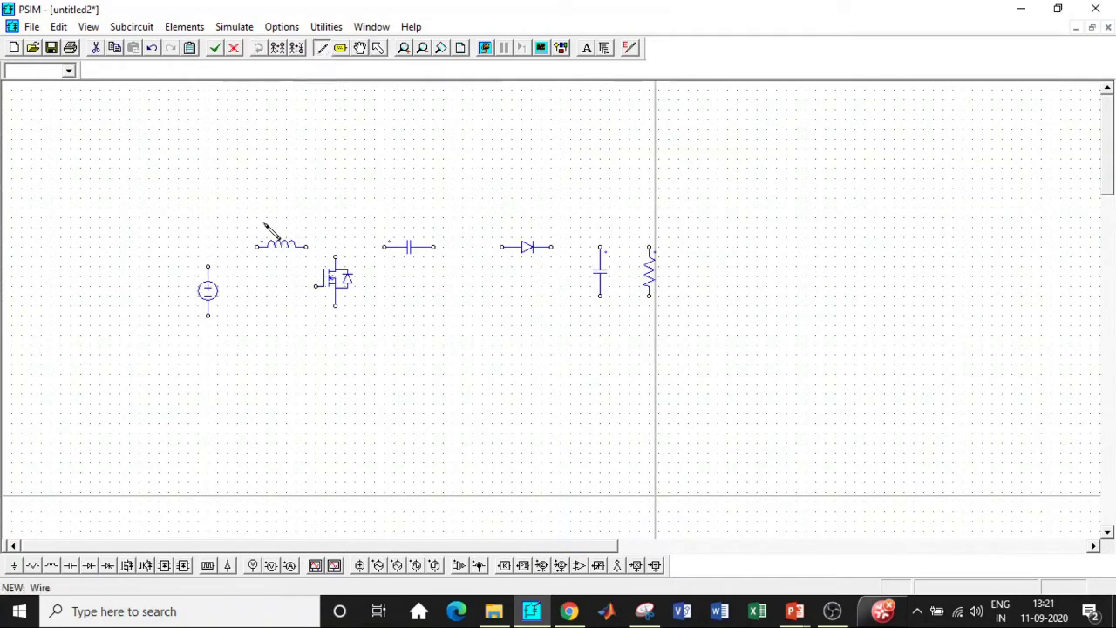
drag(259, 246, 210, 263)
drag(209, 315, 339, 311)
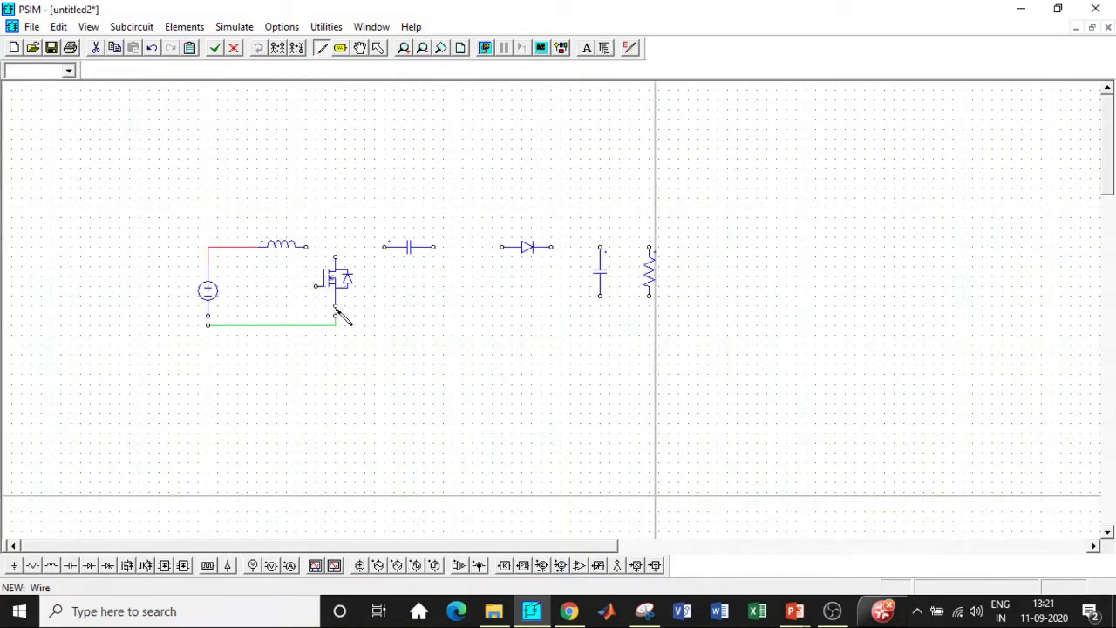
click(343, 319)
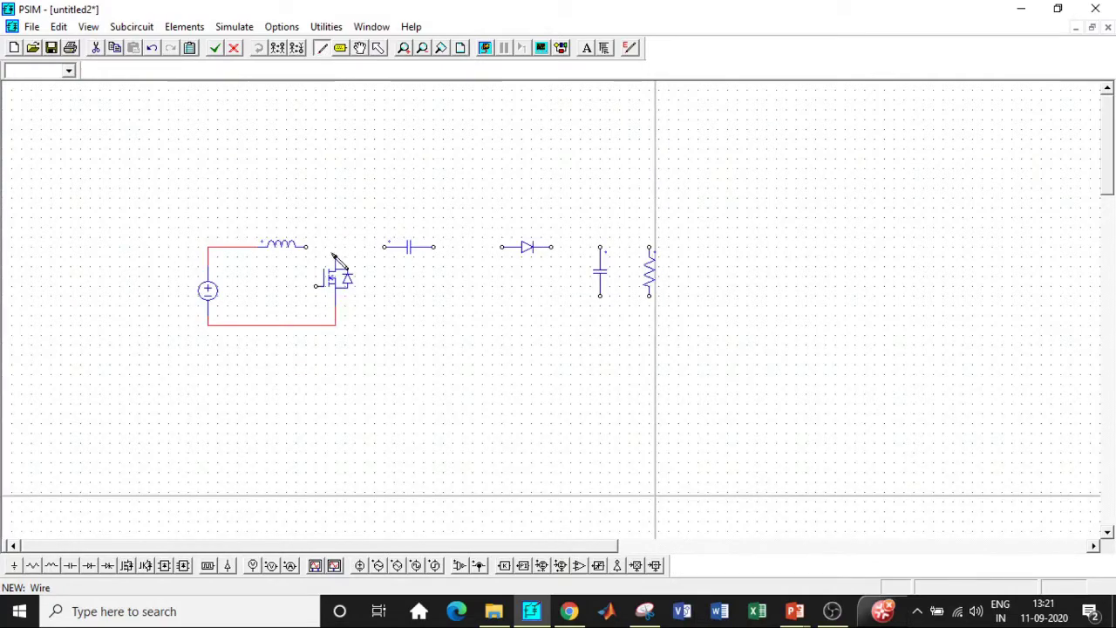
drag(311, 247, 335, 258)
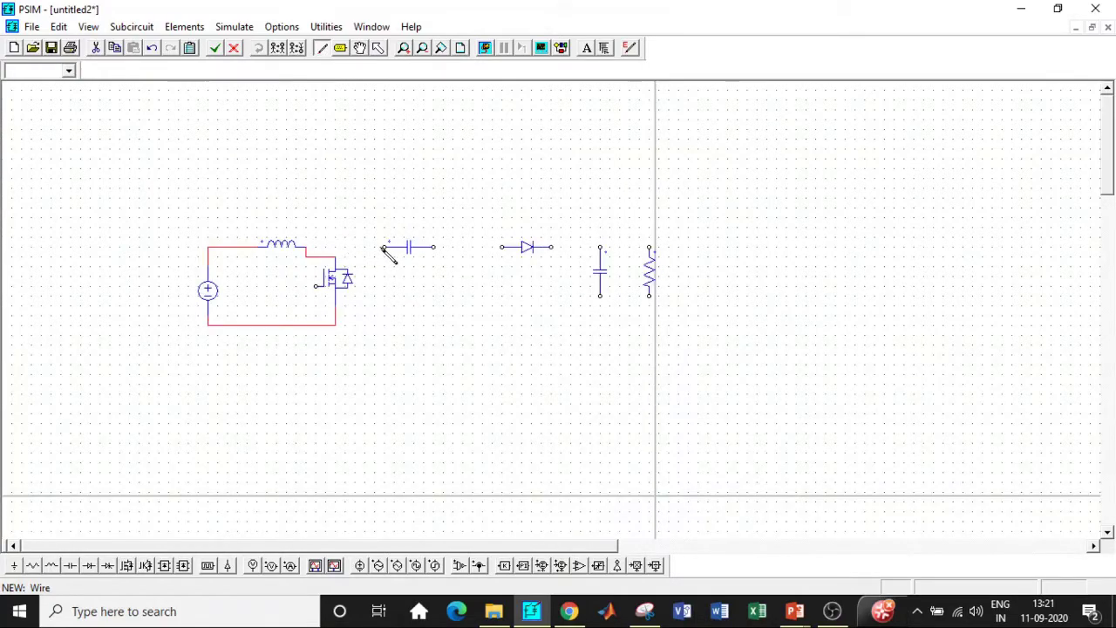
drag(335, 256, 385, 248)
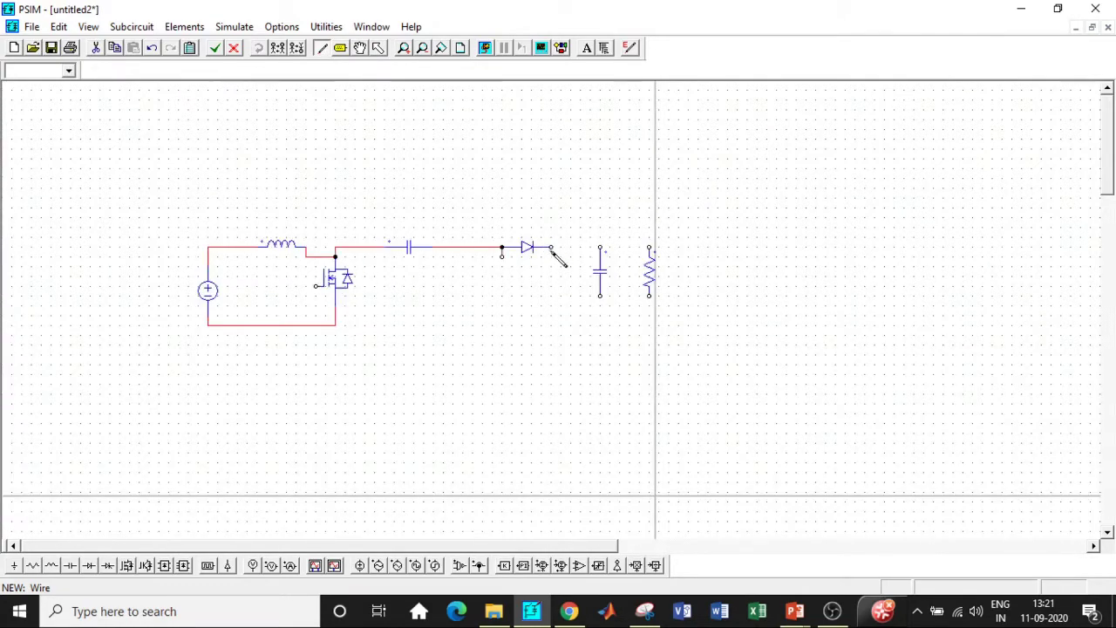
mouse_move(508, 250)
mouse_down()
mouse_move(445, 250)
mouse_move(600, 248)
mouse_up()
drag(649, 297, 334, 325)
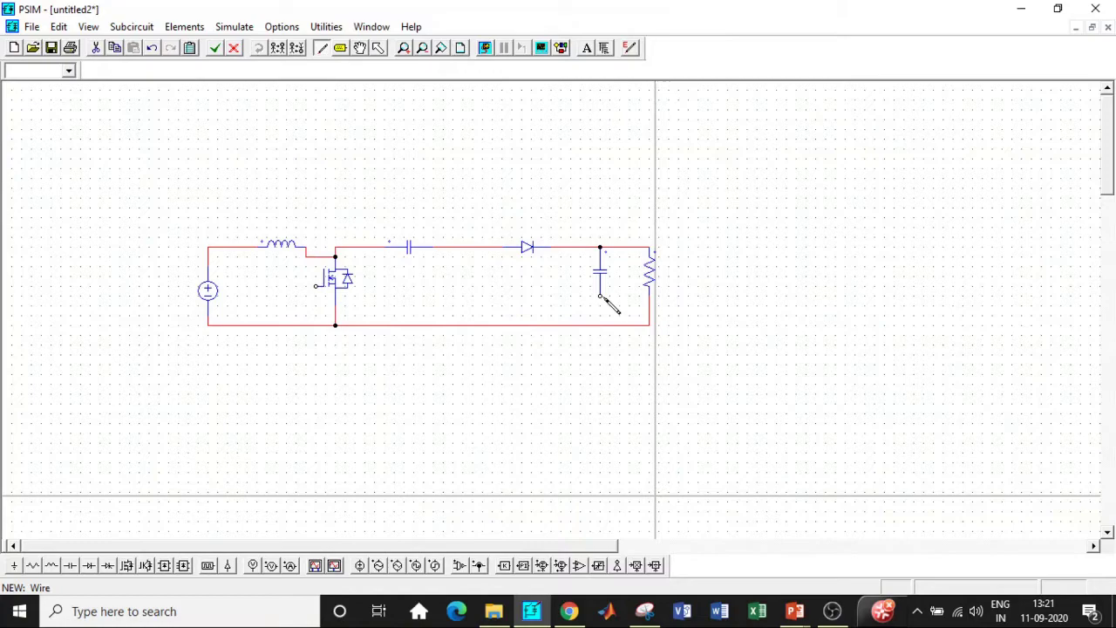
drag(600, 297, 602, 327)
key(Escape)
Copy the inductor as a vertical mid-circuit inductor wired to the top and bottom wires
click(277, 248)
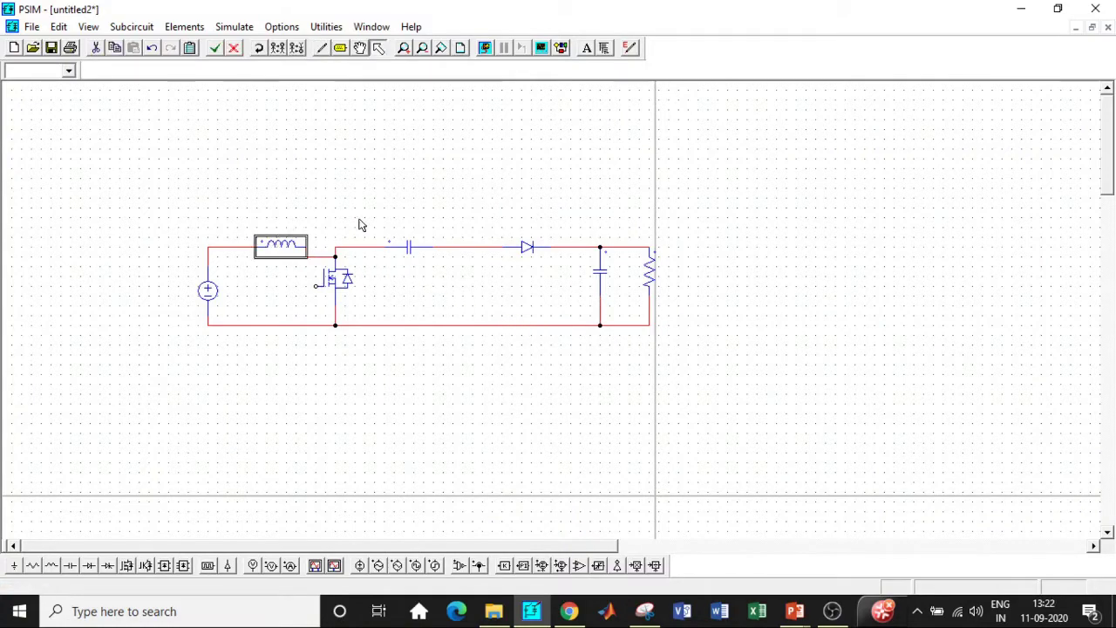
key(ctrl+c)
key(ctrl+v)
right_click(466, 272)
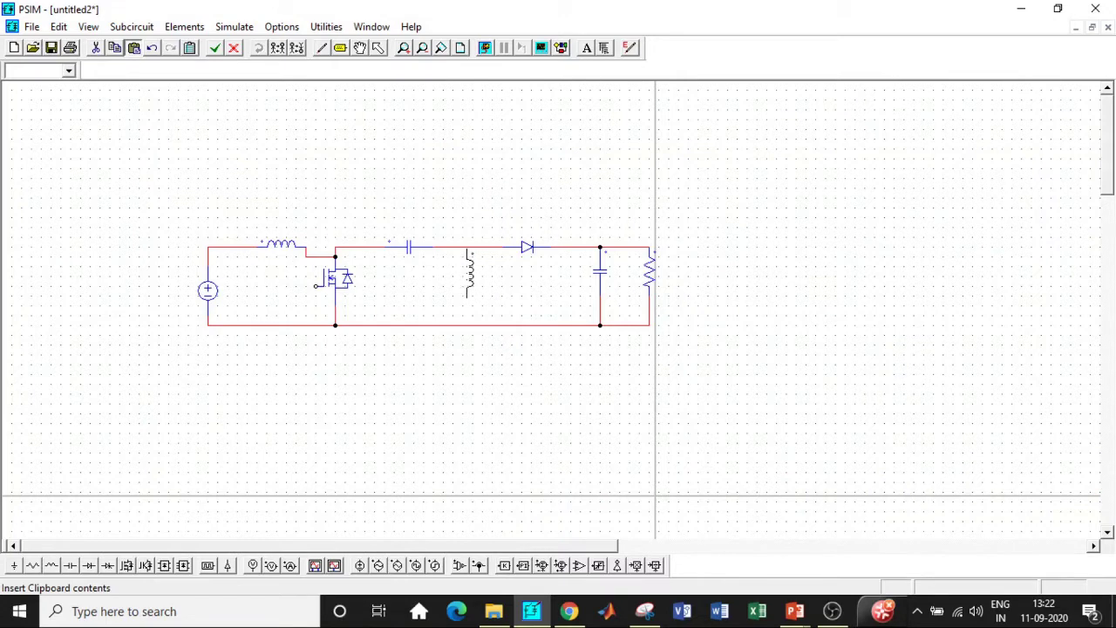
click(465, 288)
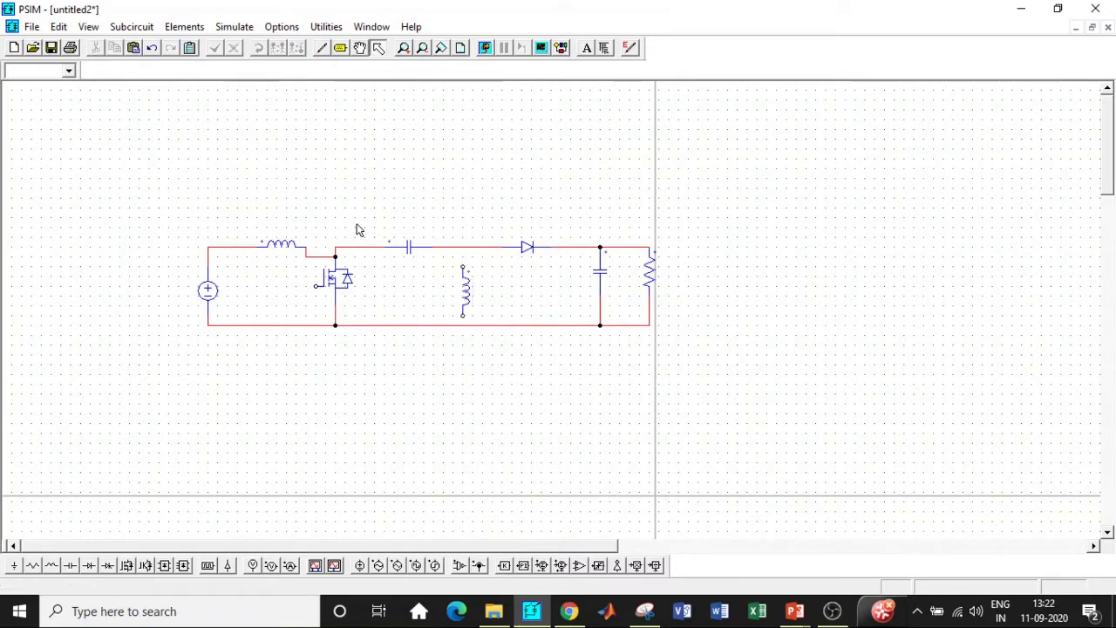
click(321, 47)
drag(463, 267, 462, 248)
drag(464, 316, 463, 325)
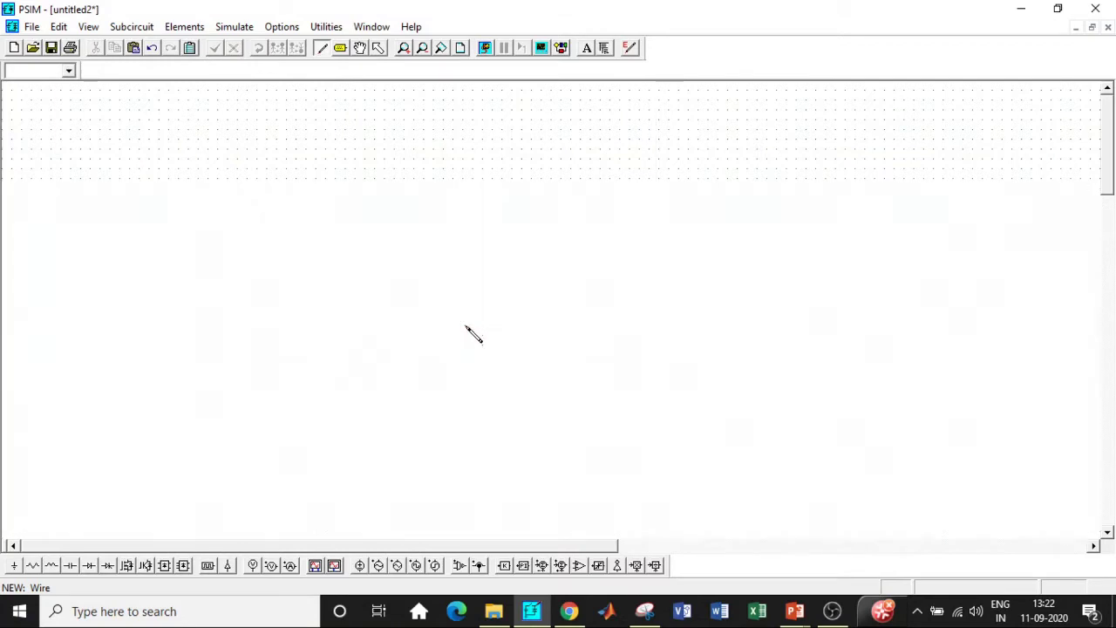
key(Escape)
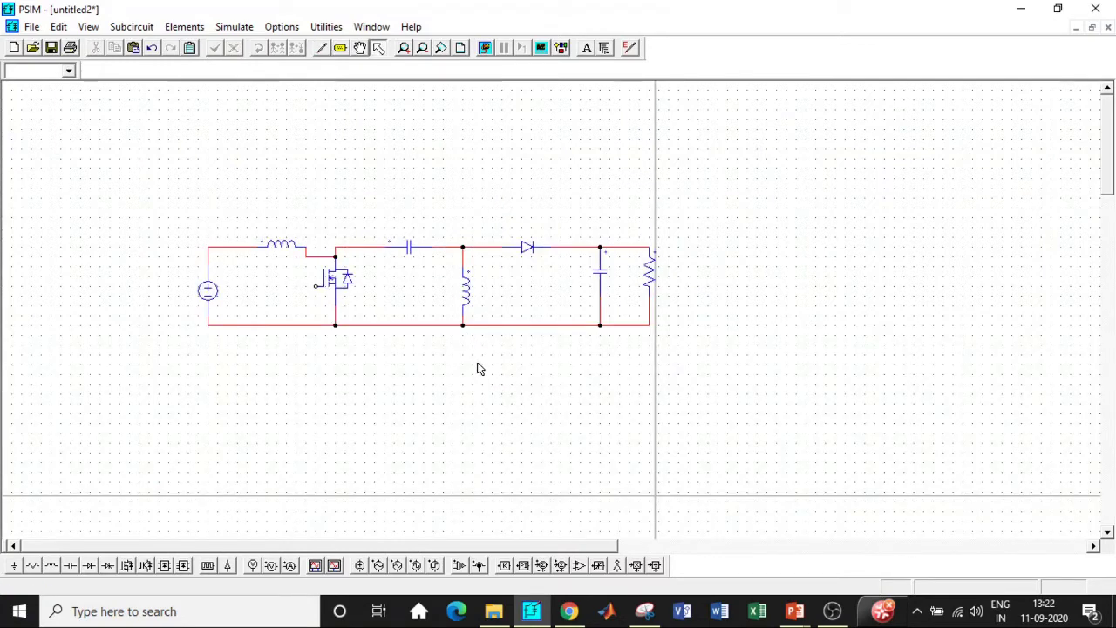
Change the DC source amplitude from 100 to 15
double_click(209, 290)
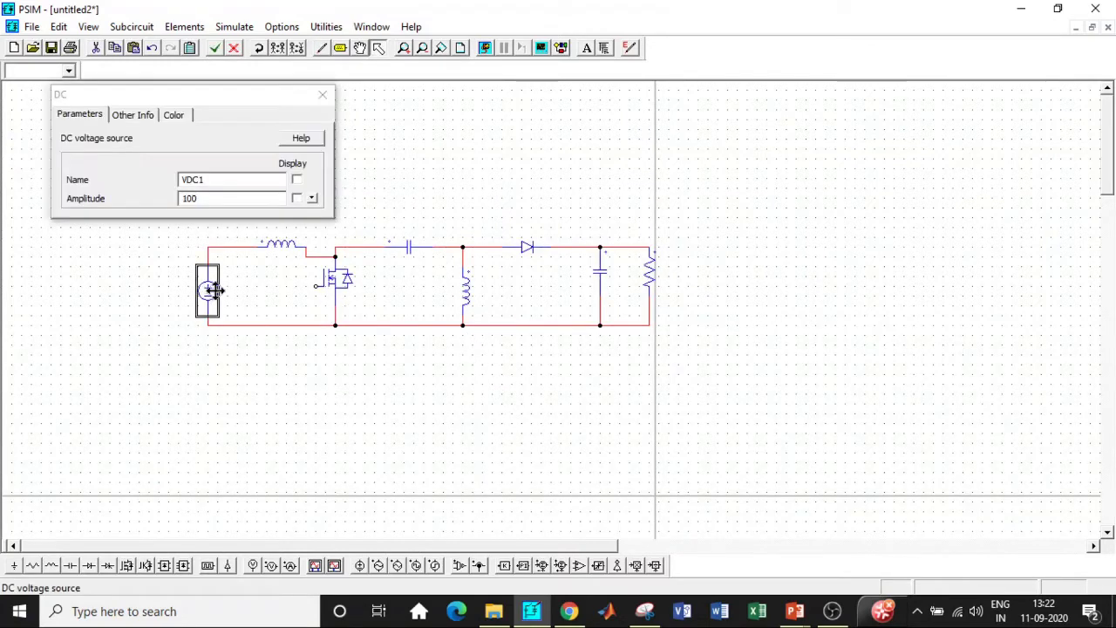
click(220, 201)
drag(219, 201, 183, 216)
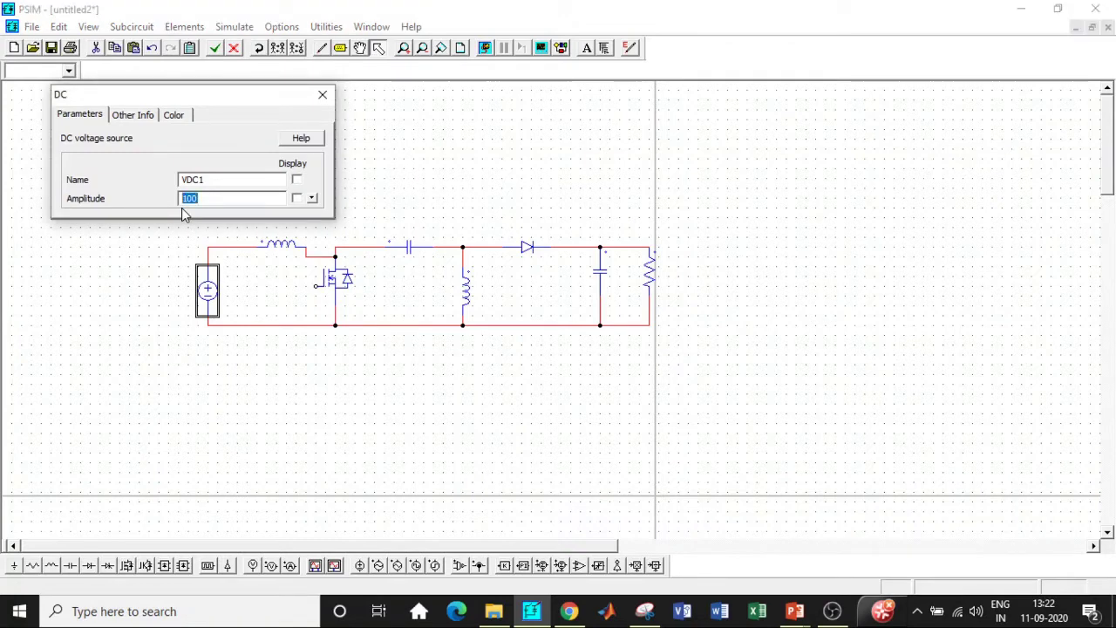
text(15)
click(322, 94)
Set the first inductor L1 to 35.62
double_click(279, 246)
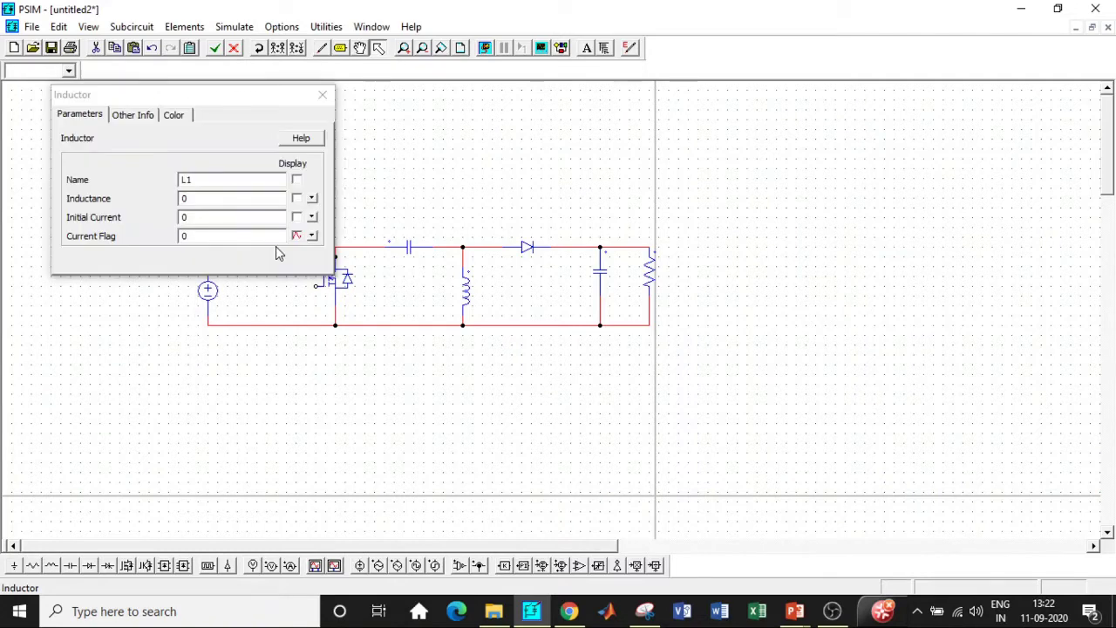
click(200, 198)
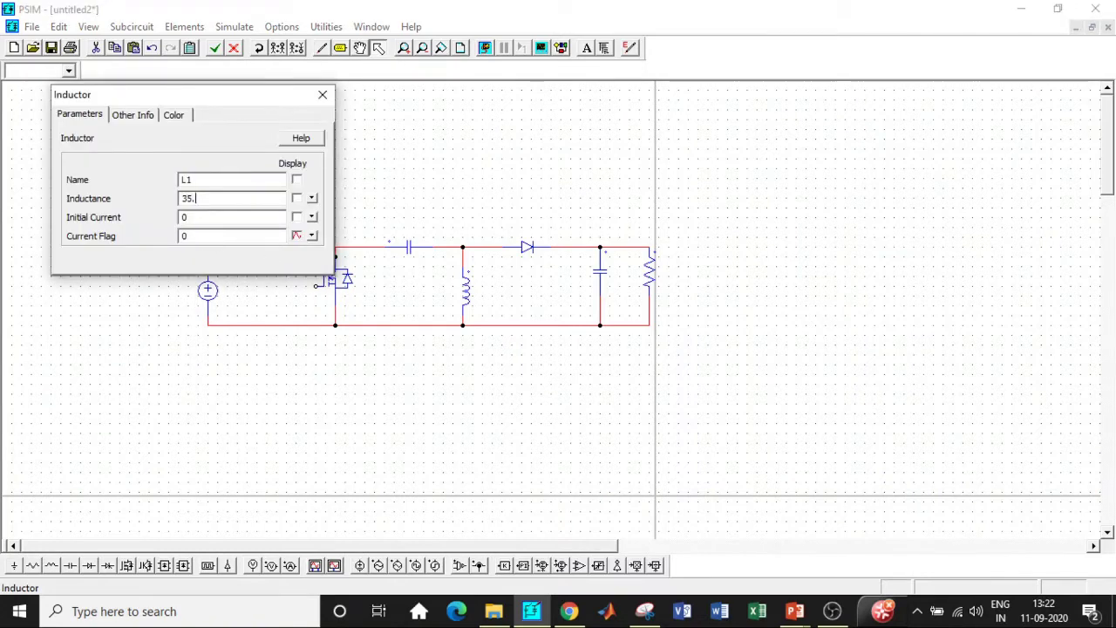
text(35.62u)
click(322, 94)
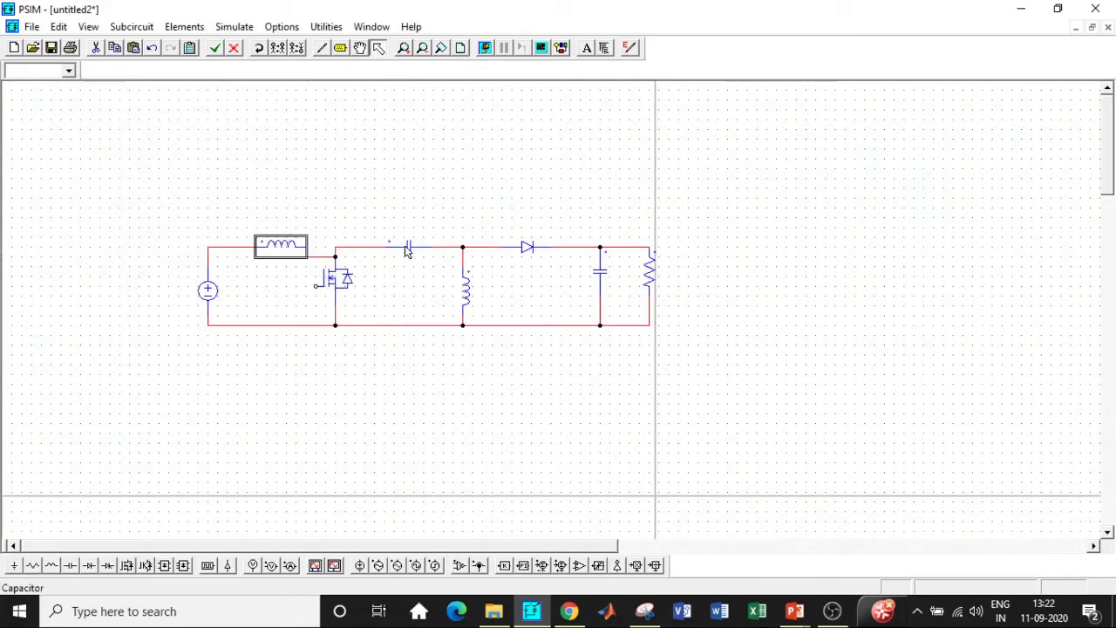
Set capacitor C1 to 28.57 and display its name and value on the schematic
click(404, 247)
double_click(404, 246)
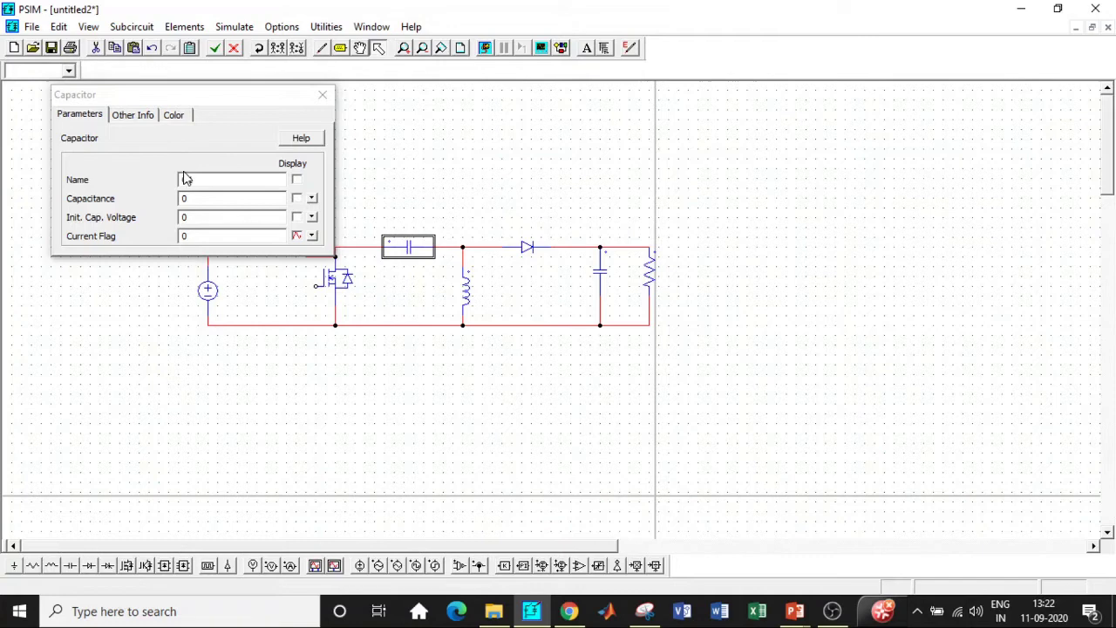
click(194, 199)
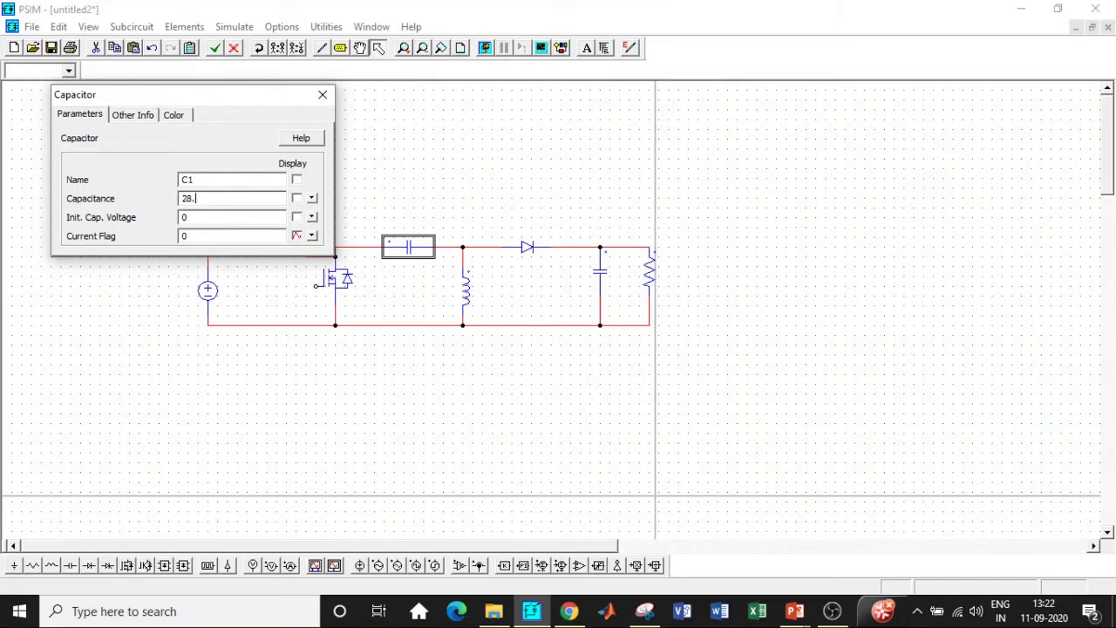
text(28.57)
click(297, 179)
click(297, 198)
click(321, 94)
Set the middle inductor L2 to 14.25
double_click(461, 282)
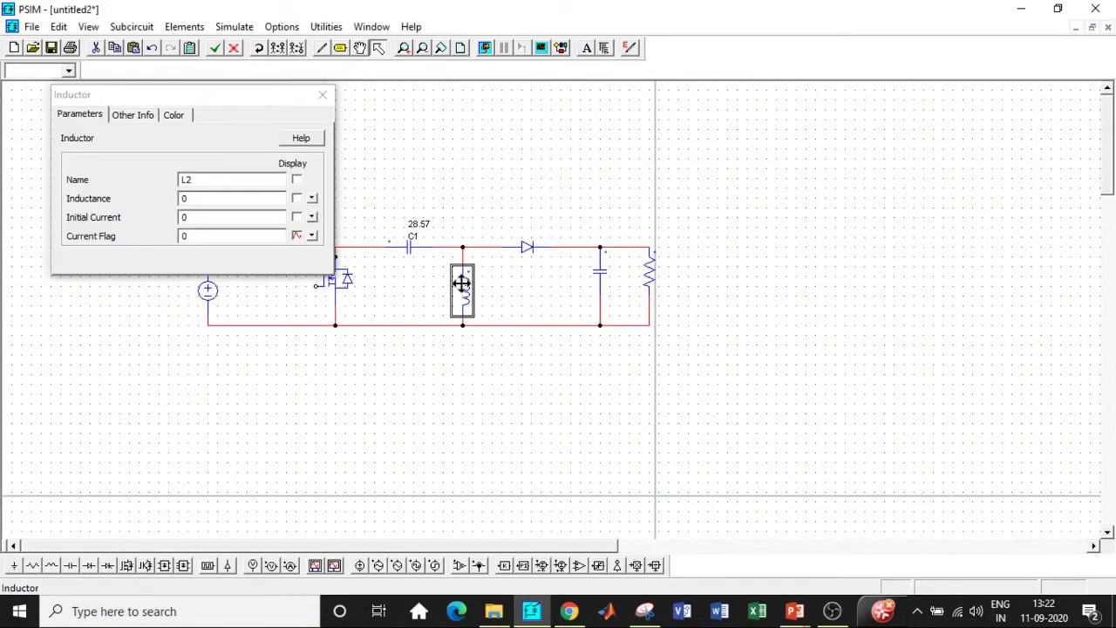
double_click(186, 198)
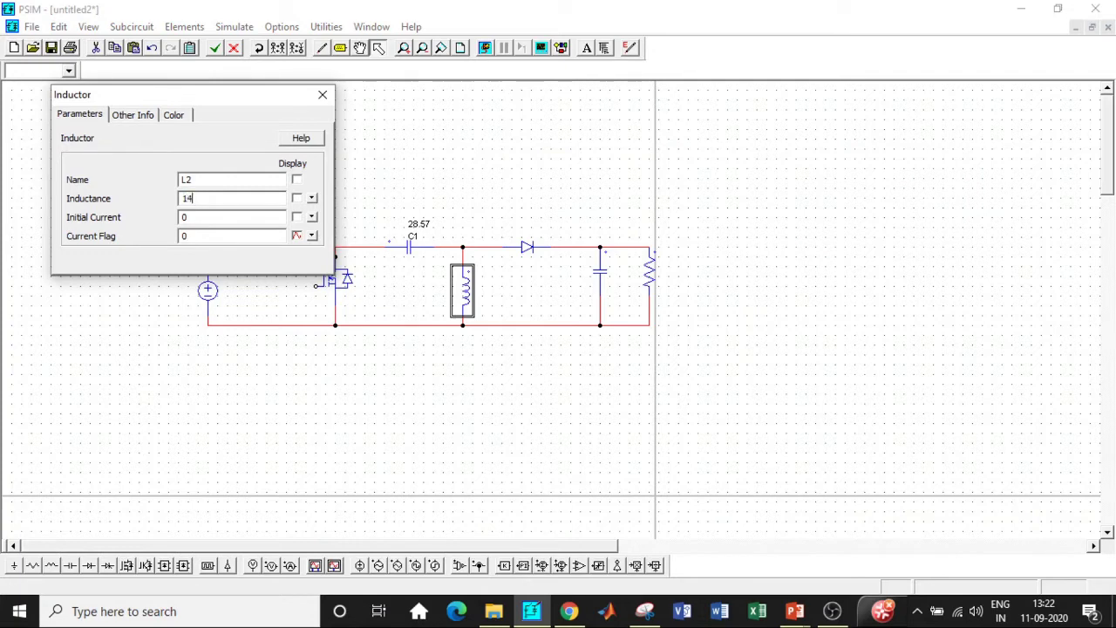
text(14.25u)
click(322, 94)
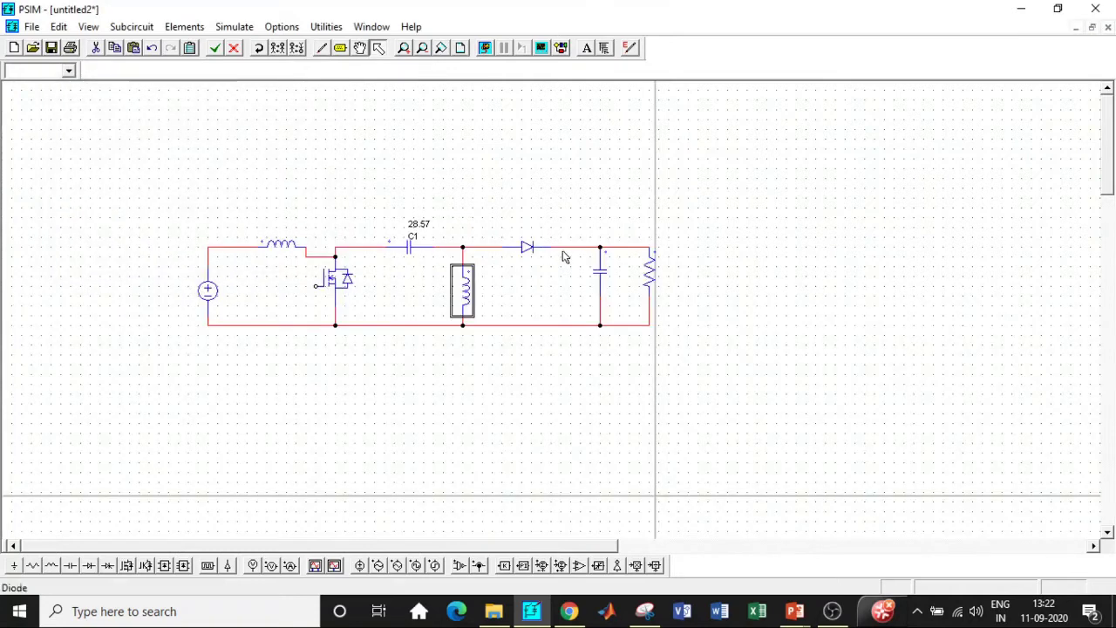
Set output capacitor C2 to 28.57u and load resistor R1 to 3
double_click(601, 273)
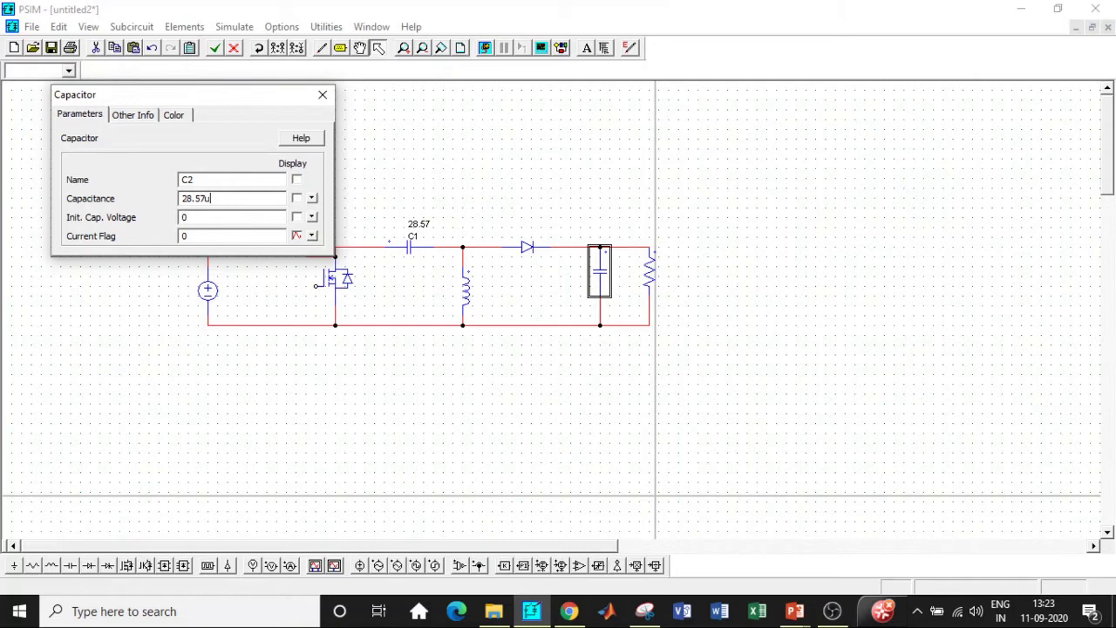
click(322, 95)
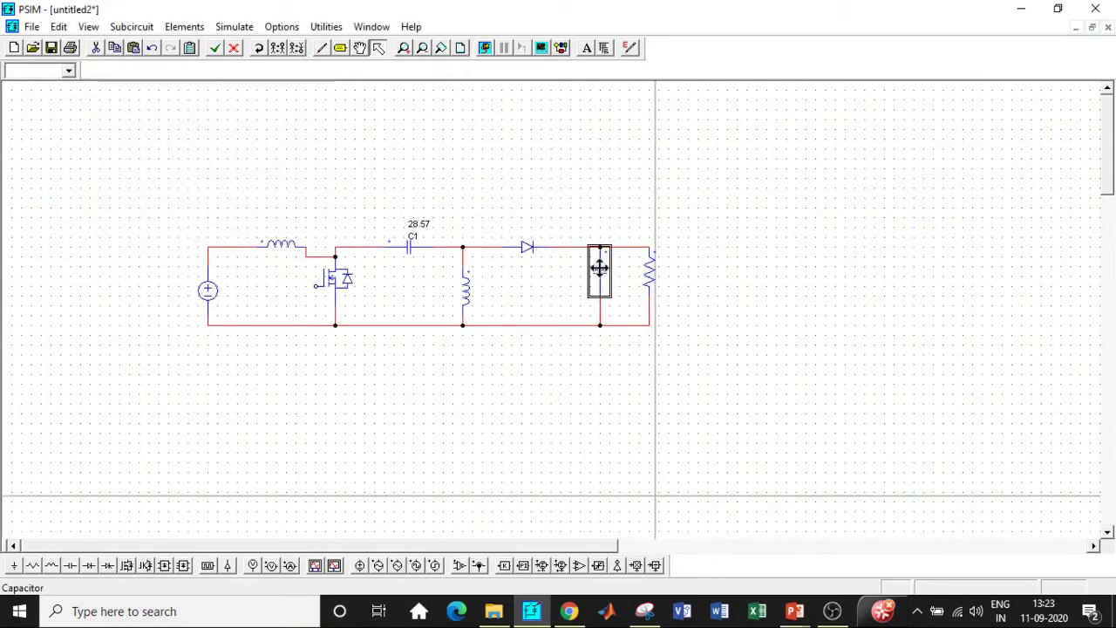
double_click(651, 264)
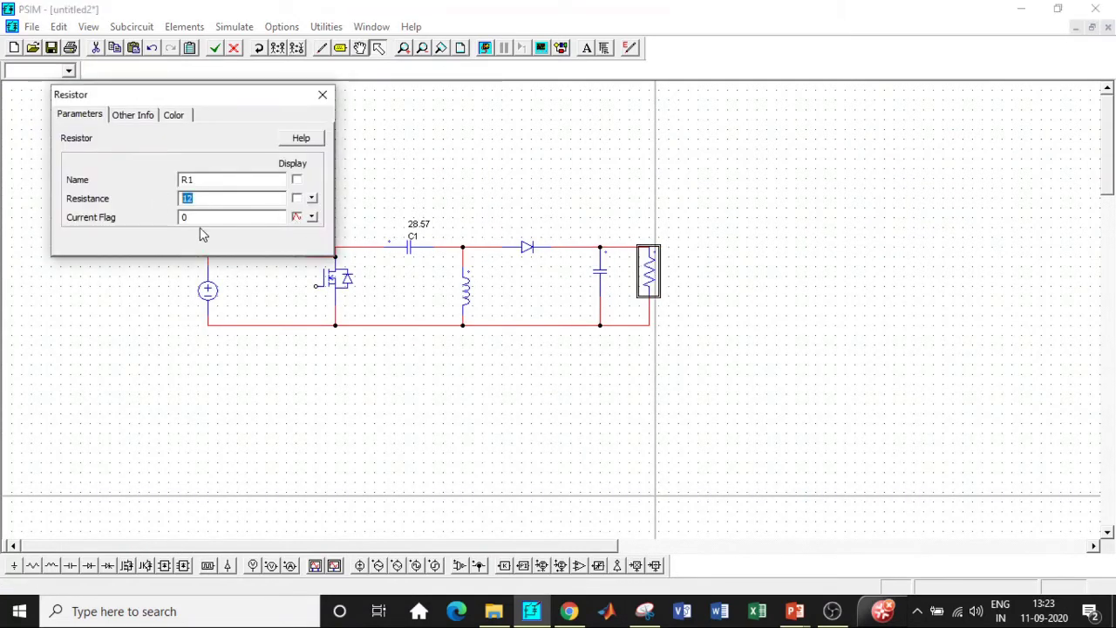
text(3)
click(322, 94)
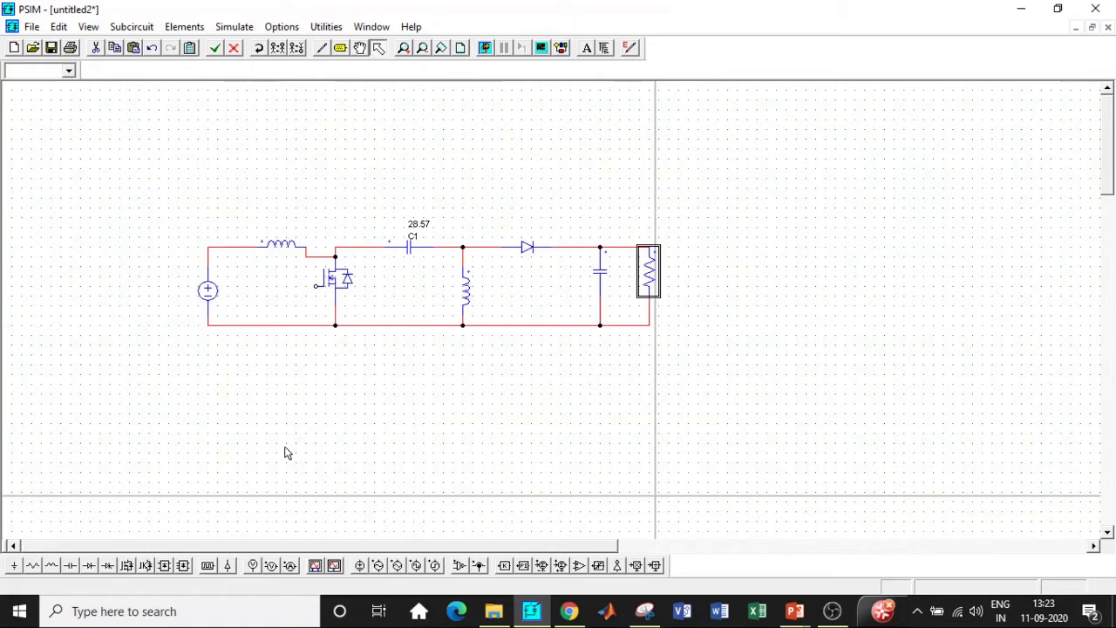
Place gating block G1 at the MOSFET with frequency 250000 and 2 switching points, 0 and 103
click(208, 565)
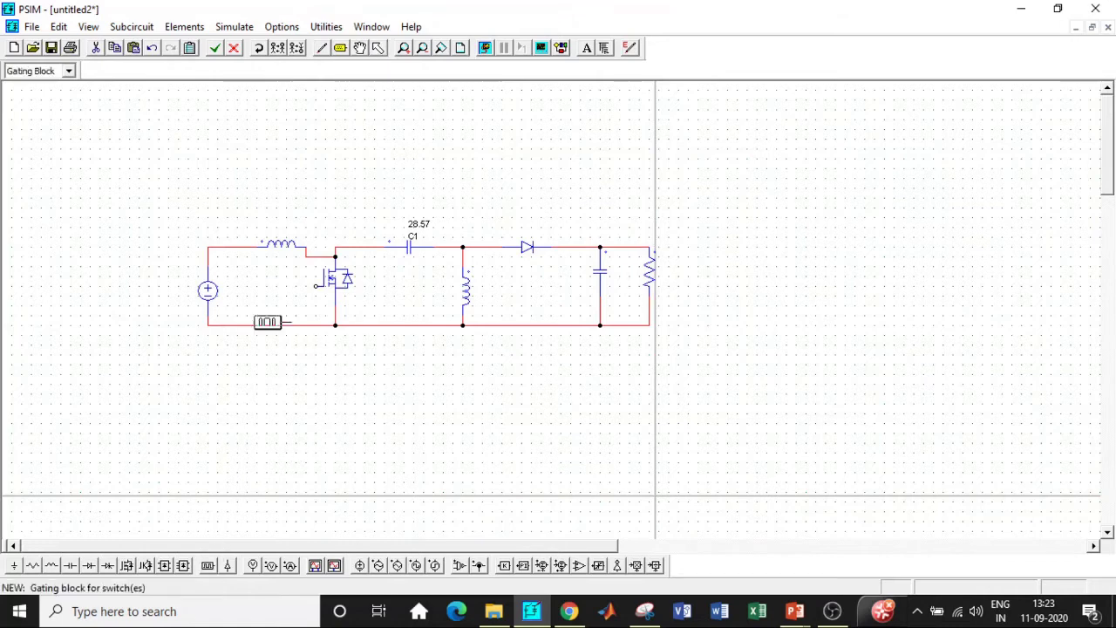
click(269, 288)
key(Escape)
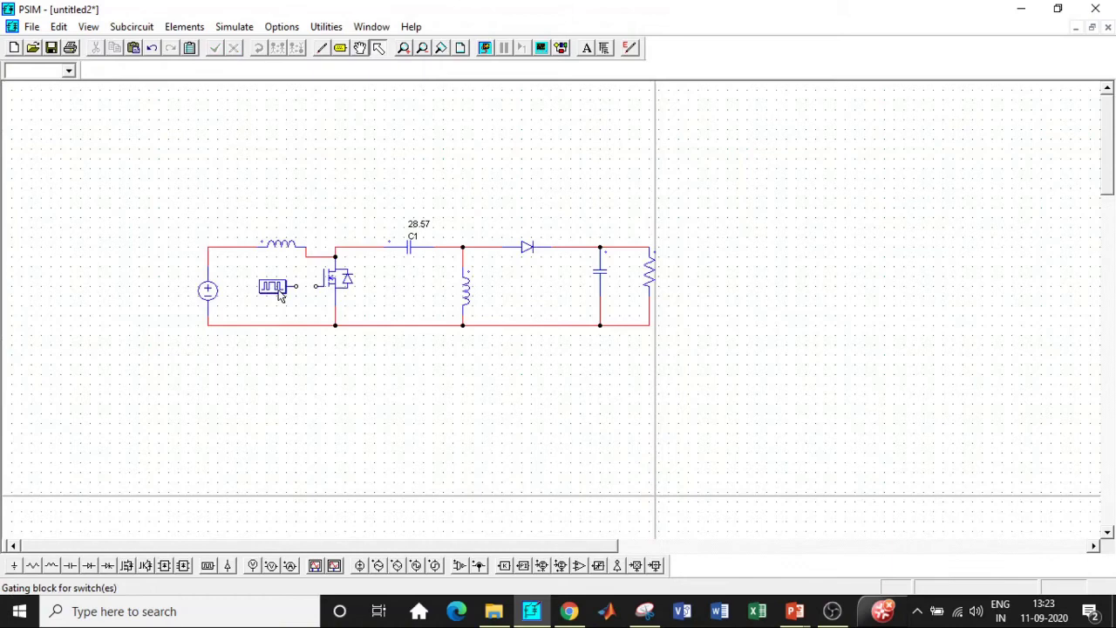
double_click(270, 285)
drag(210, 197, 157, 197)
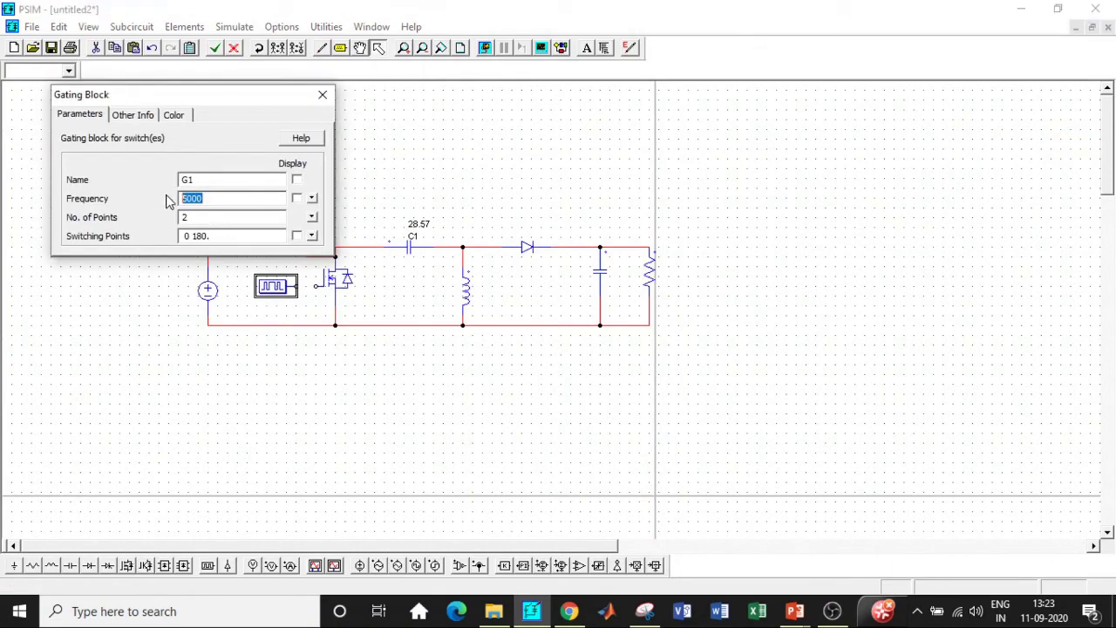
text(2)
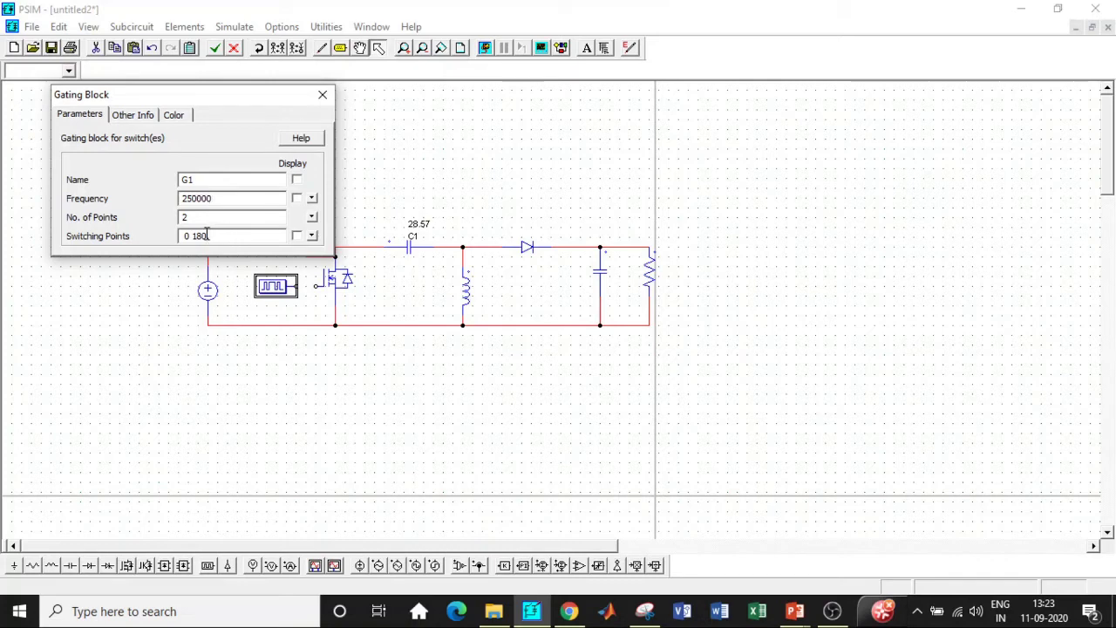
key(BackSpace)
click(318, 101)
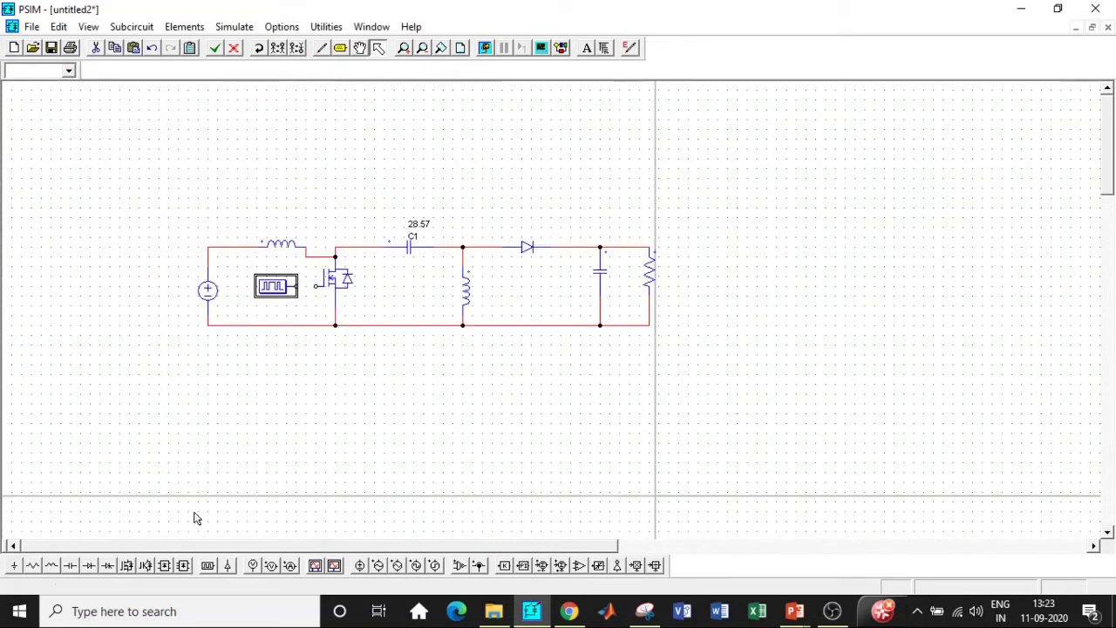
Place two vertical voltage probes, one left of the input source and one right of the load
click(271, 565)
right_click(174, 384)
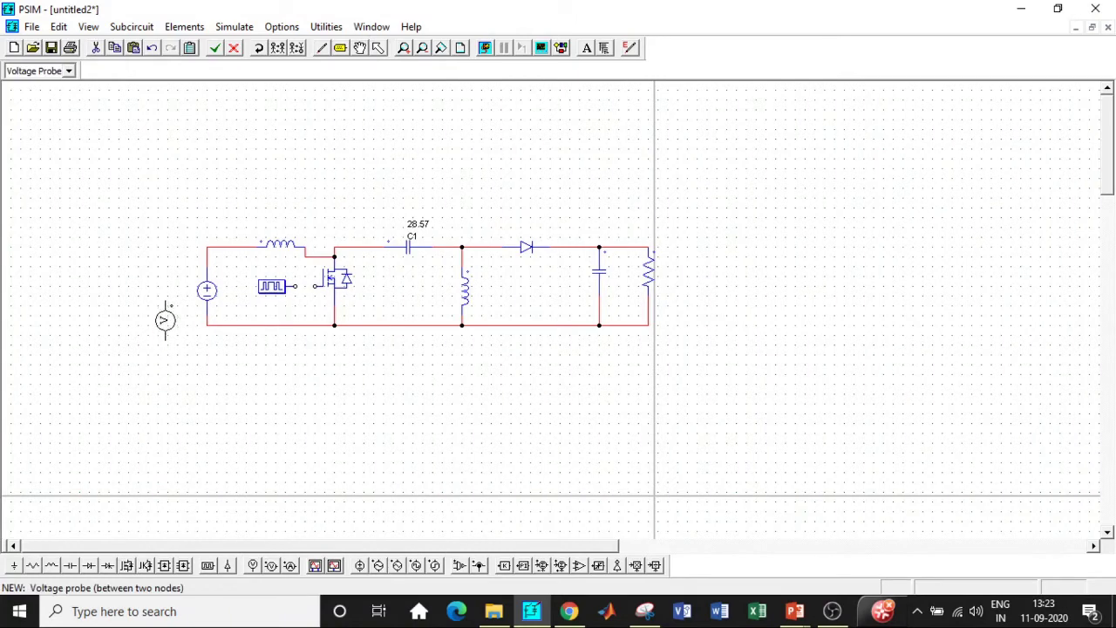
click(158, 286)
click(687, 285)
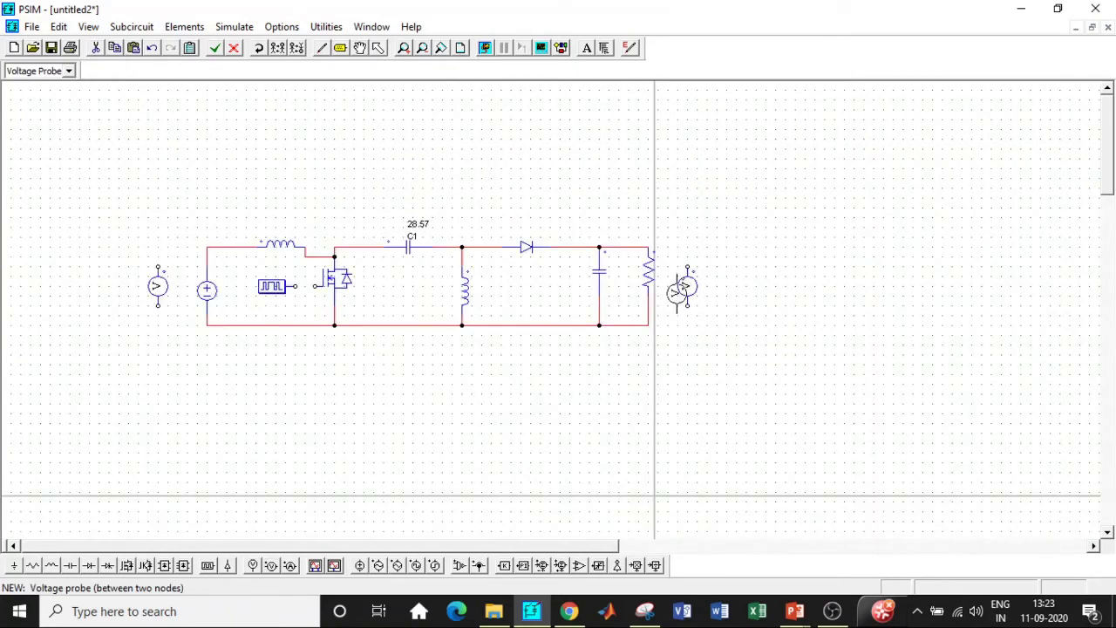
key(Escape)
Wire VP1 across the input source and the second probe across the load, then check VP1's parameters
click(321, 48)
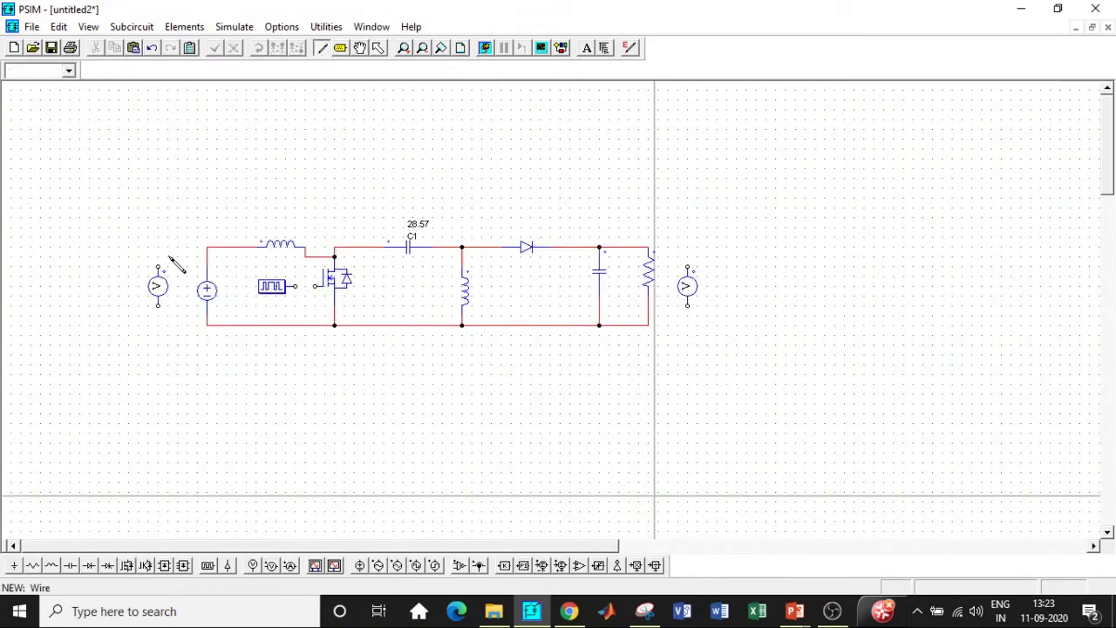
drag(185, 264, 219, 254)
drag(169, 317, 210, 326)
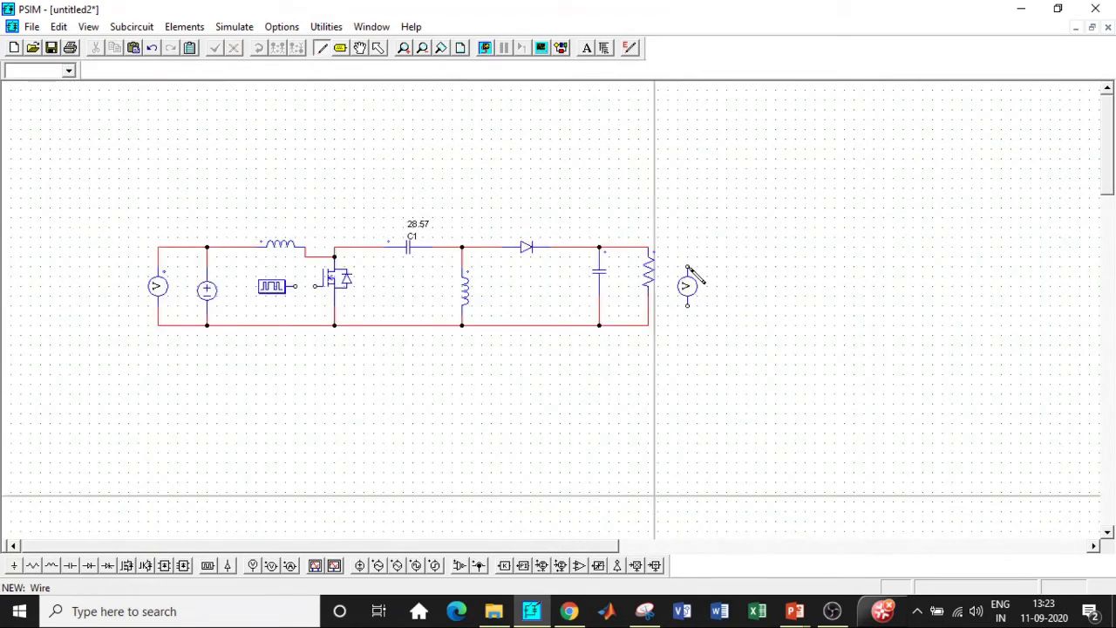
drag(687, 266, 649, 247)
click(648, 325)
key(Escape)
double_click(157, 286)
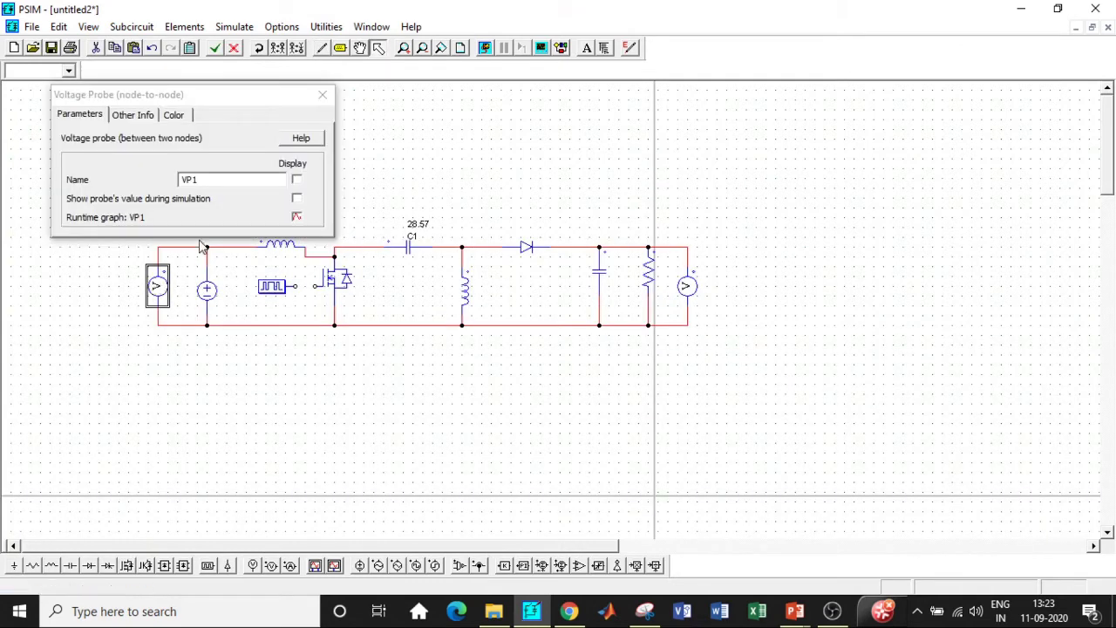
click(322, 94)
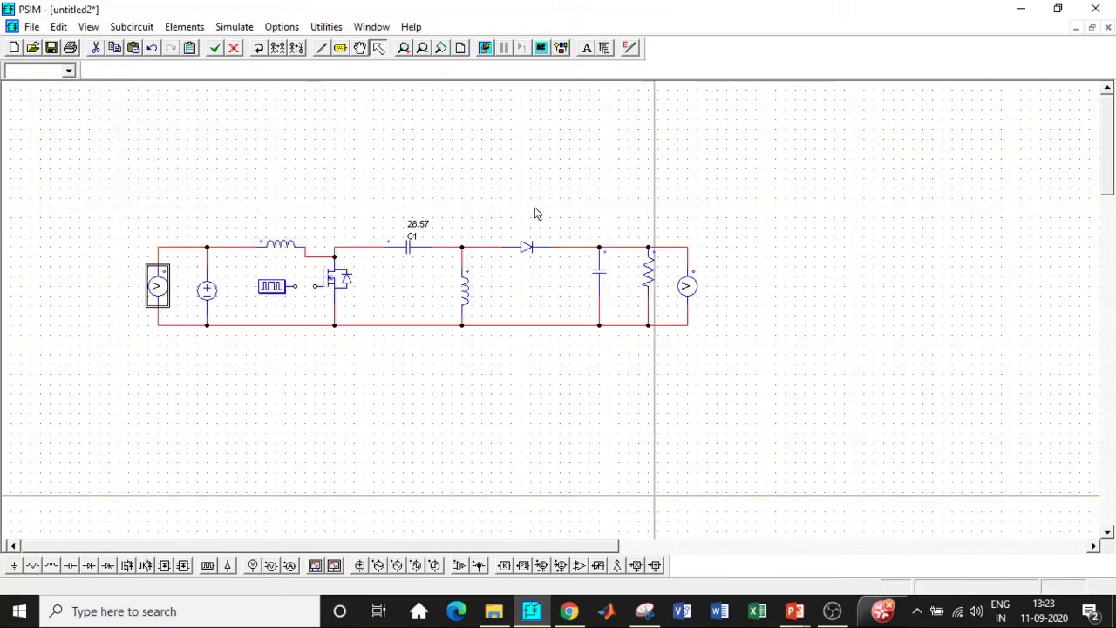
Add a Simulation Control element to the top-left of the schematic
click(233, 27)
click(253, 42)
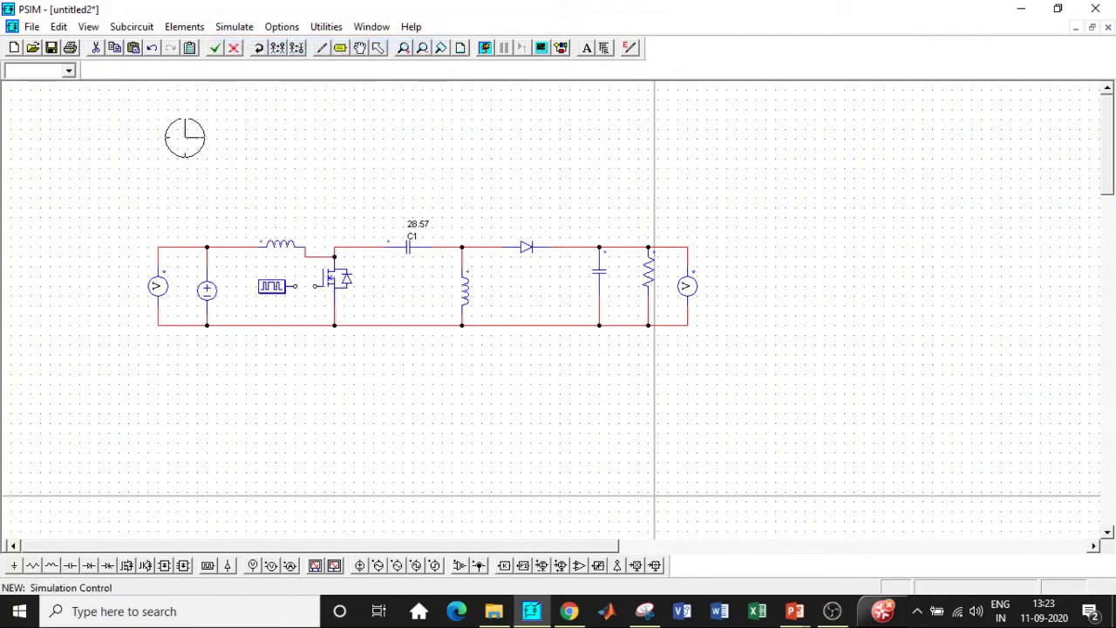
double_click(185, 137)
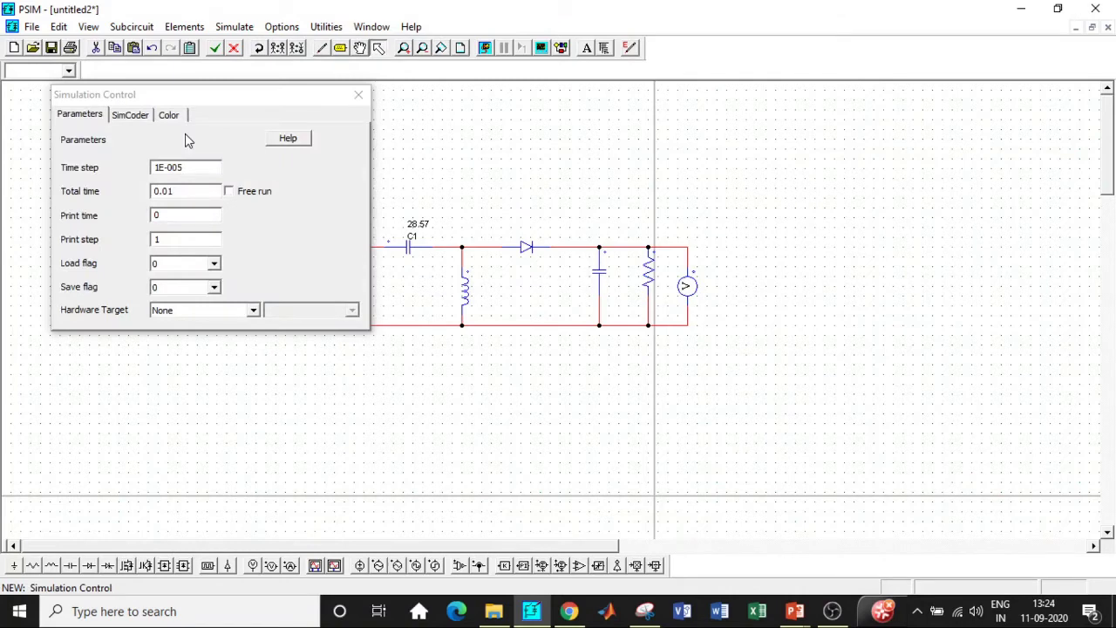
click(359, 94)
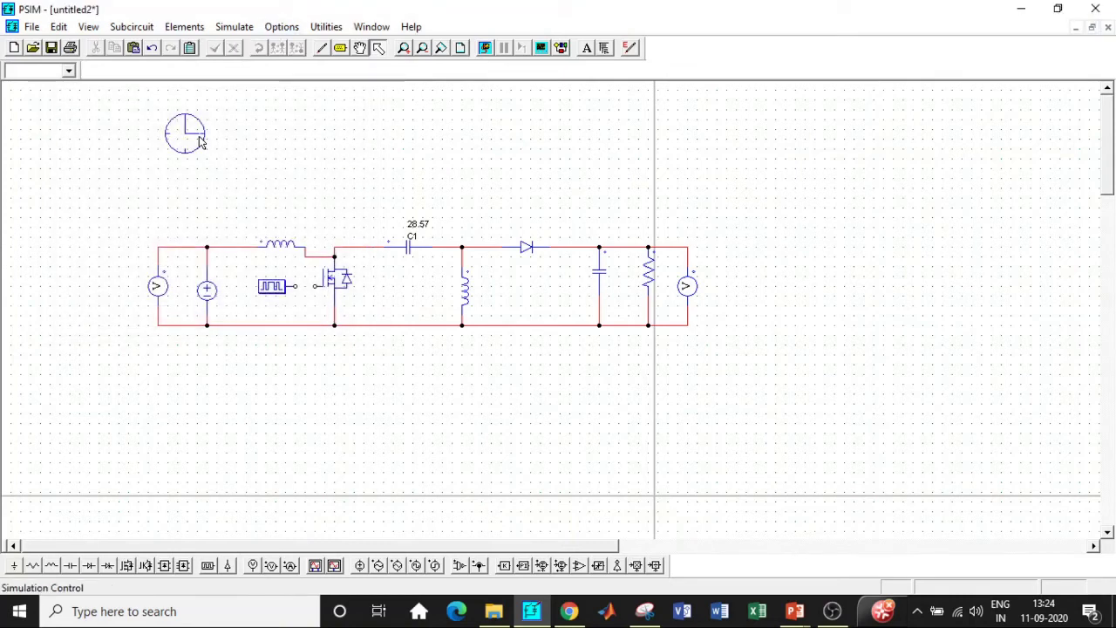
Wire the gating block output to the MOSFET gate and run the simulation
click(321, 48)
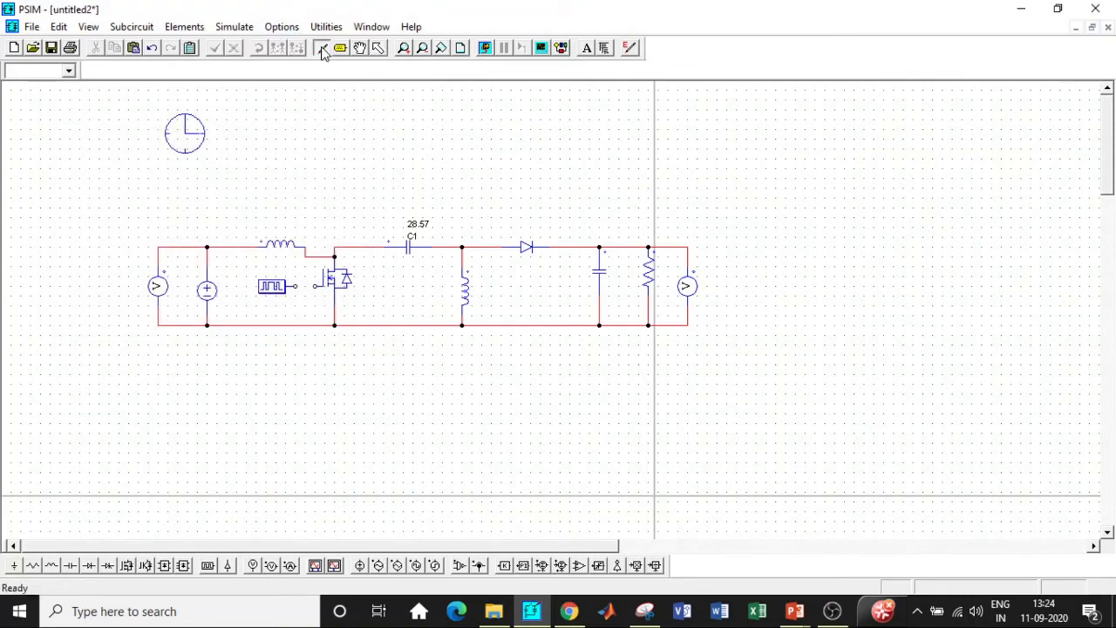
drag(297, 286, 325, 286)
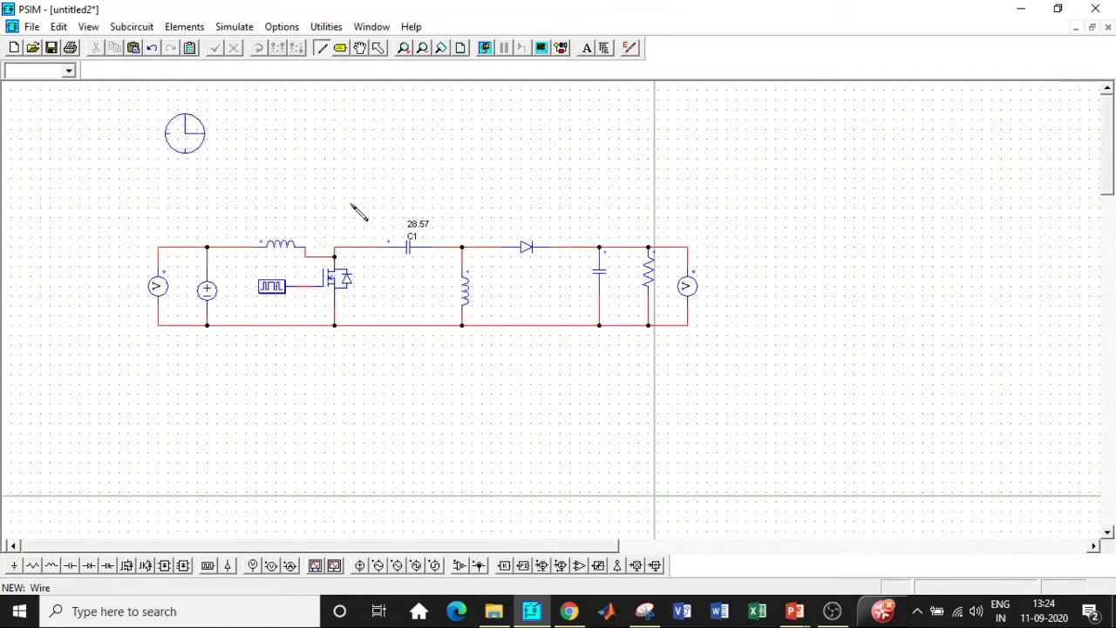
click(238, 27)
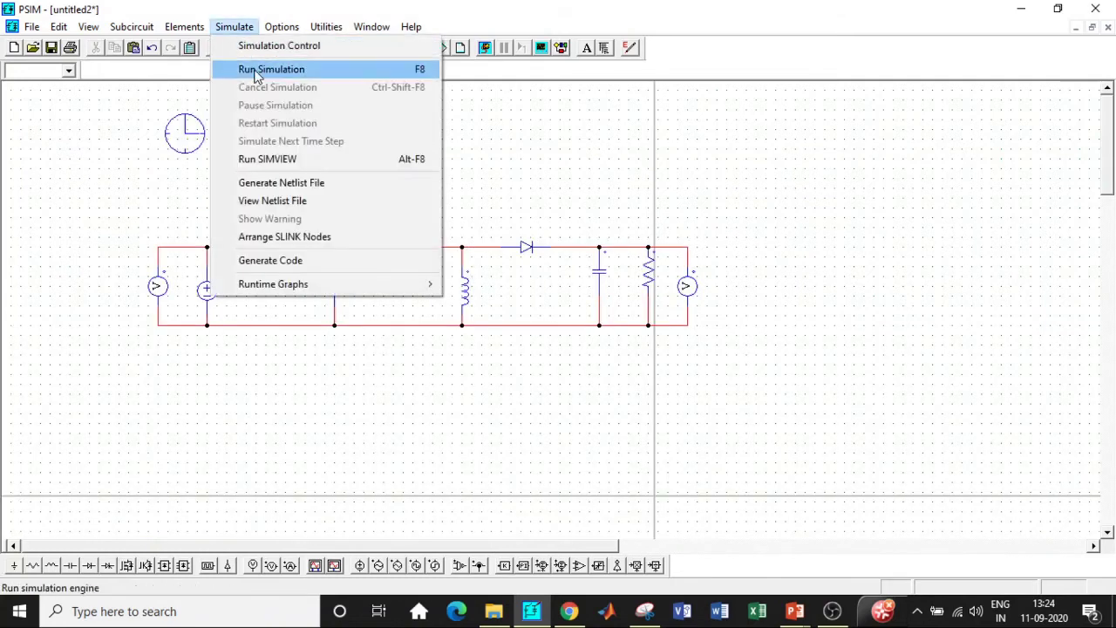
click(259, 69)
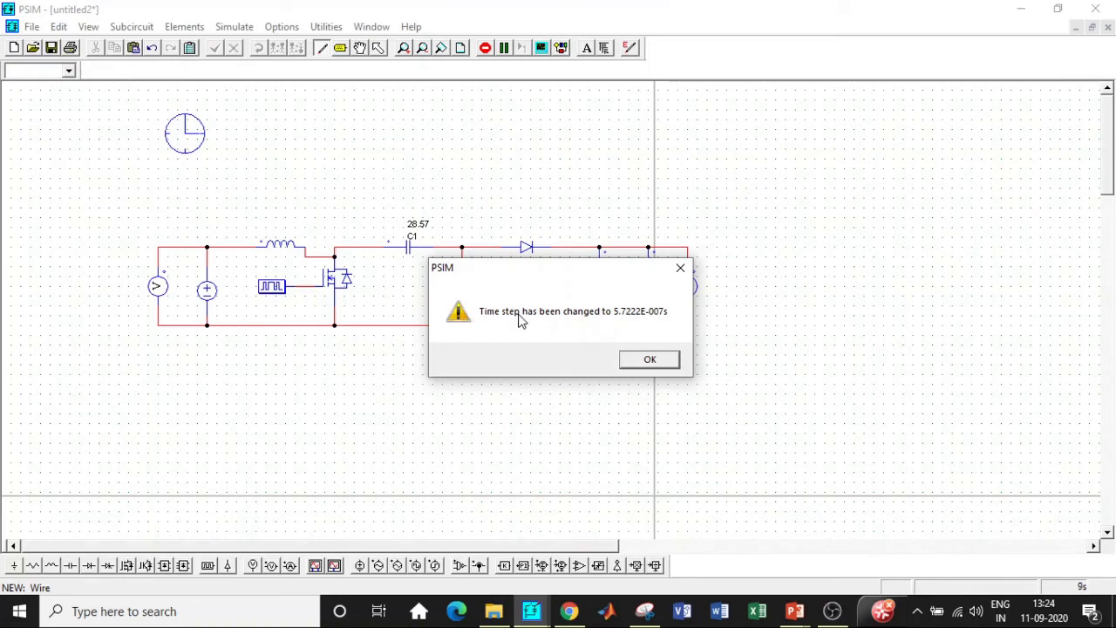
Accept the time step notice and plot the VP1 and VP2 curves in Simview
click(650, 361)
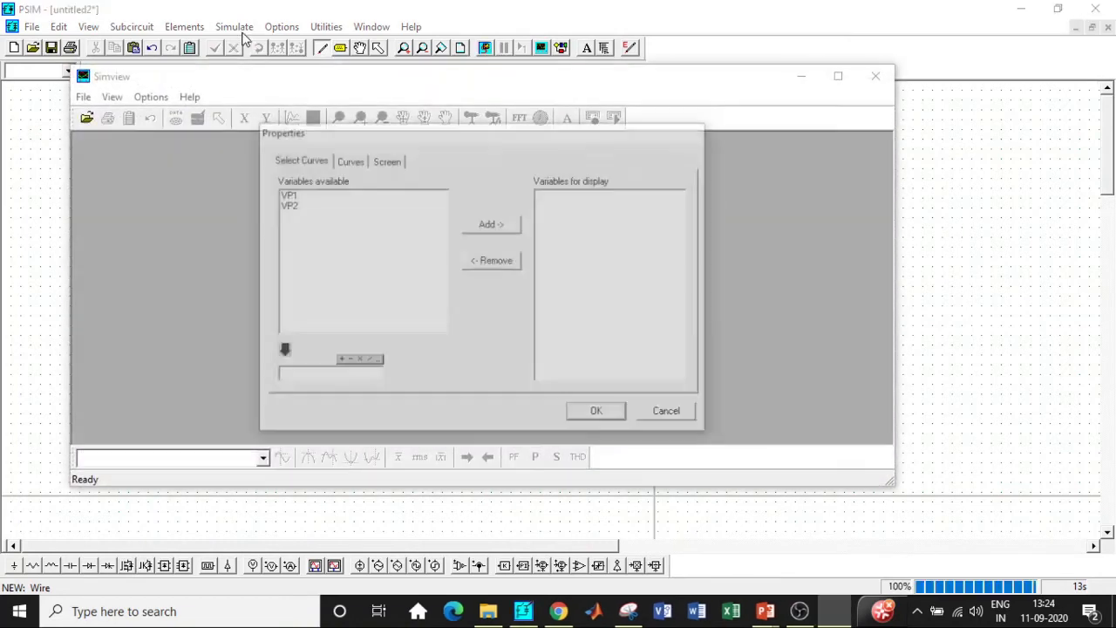
click(326, 209)
shift+click(324, 208)
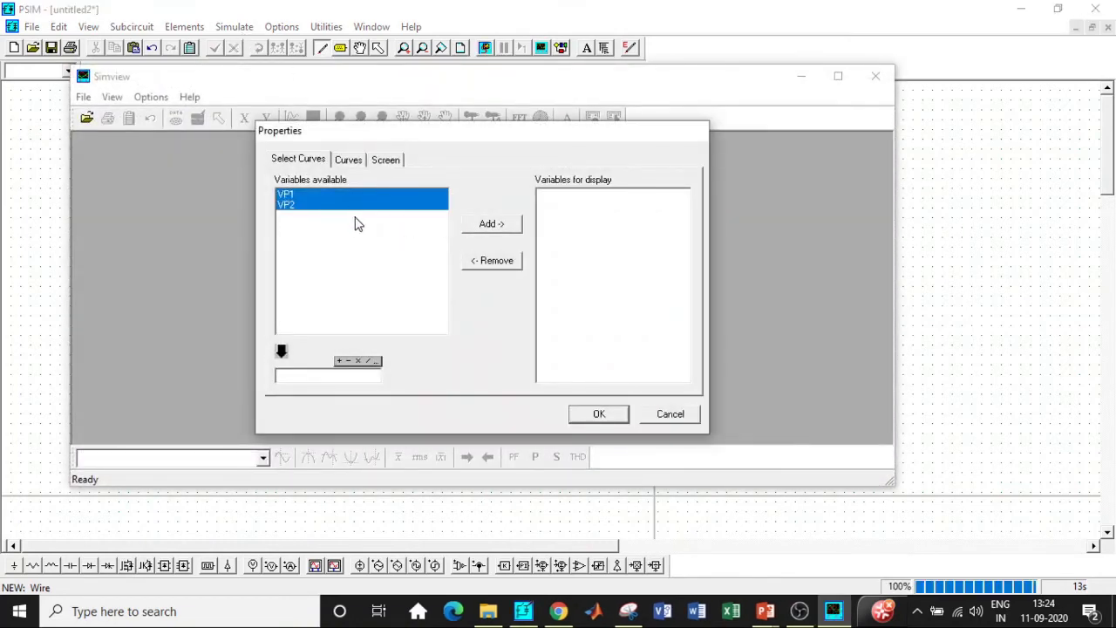
click(485, 225)
click(597, 410)
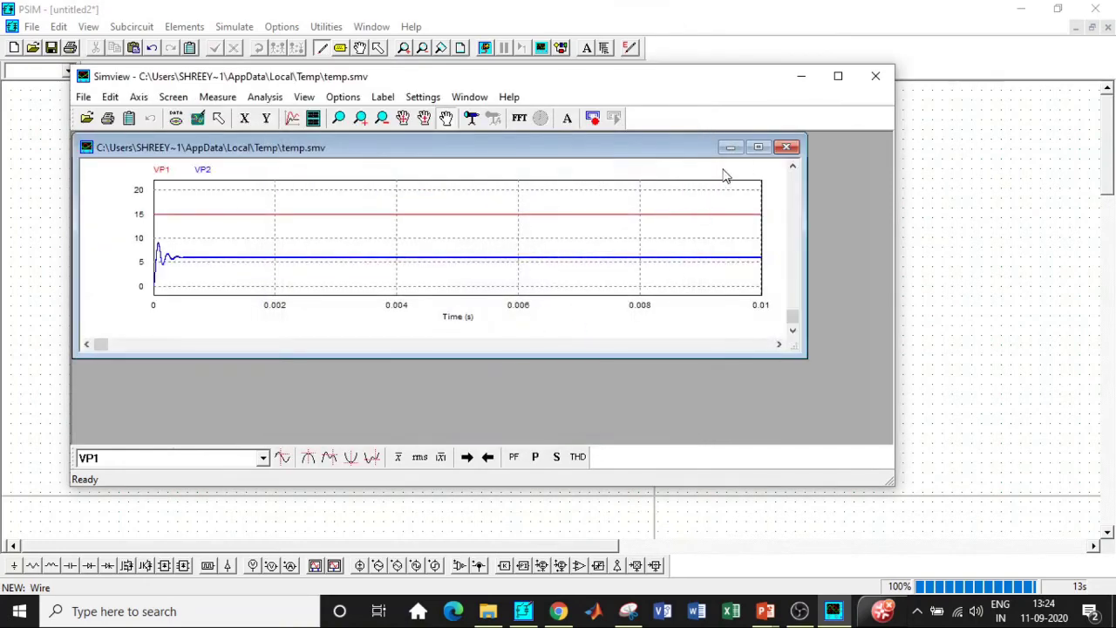
Maximize Simview and zoom into the ripple of the VP2 output trace near 6 V
click(758, 147)
click(838, 75)
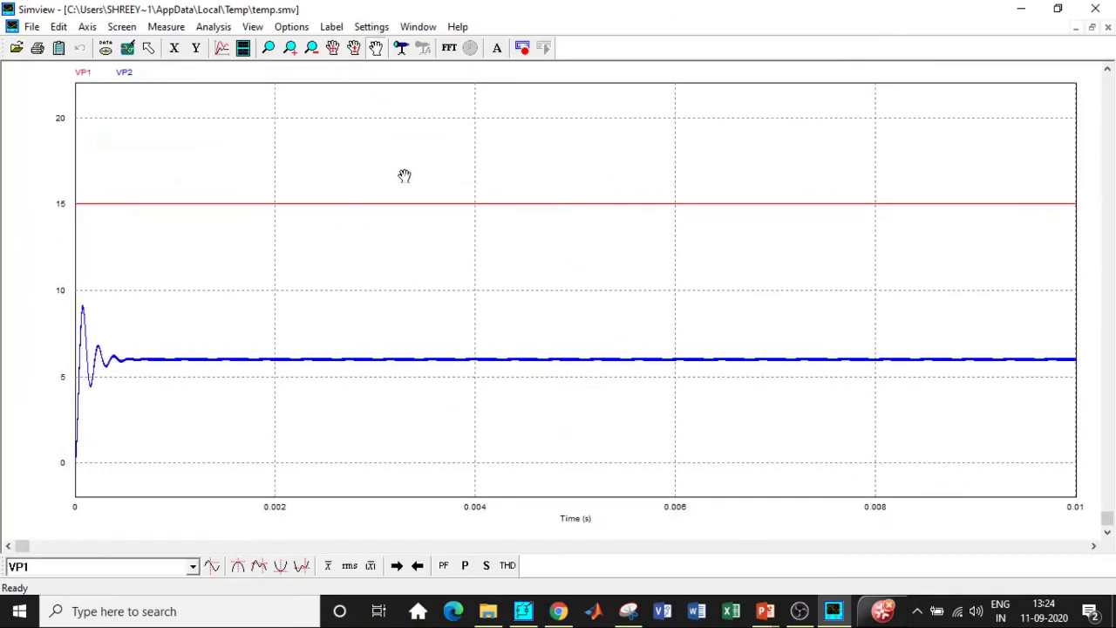
click(290, 47)
drag(350, 177, 445, 388)
drag(399, 467, 369, 324)
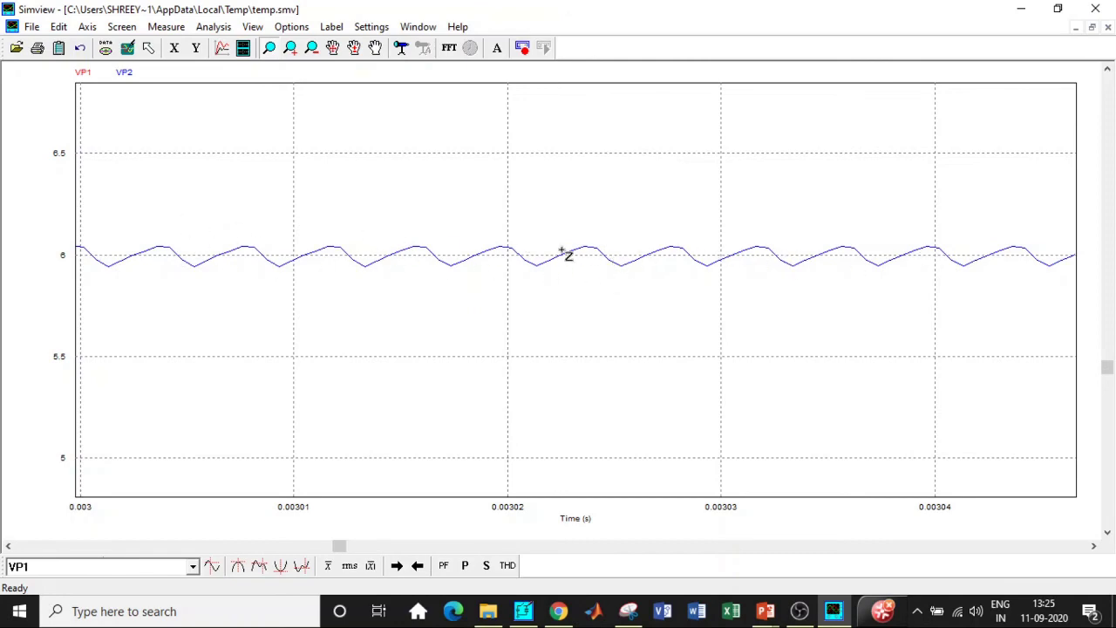
scroll(559, 246, up, 1)
scroll(555, 243, down, 4)
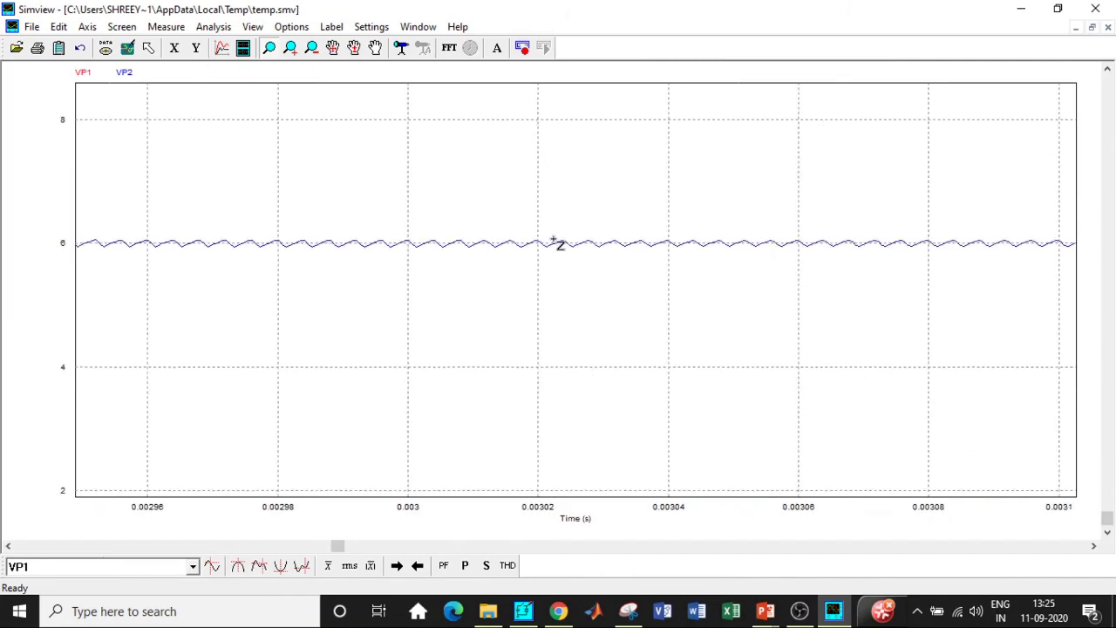
scroll(554, 242, down, 2)
right_click(548, 246)
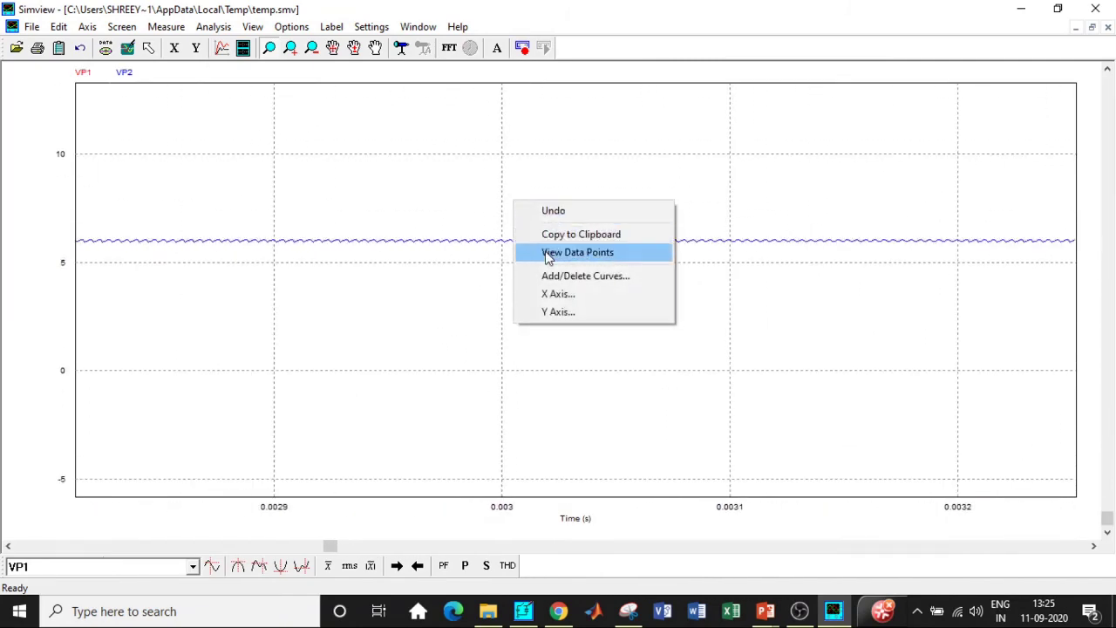
click(548, 214)
scroll(364, 234, down, 2)
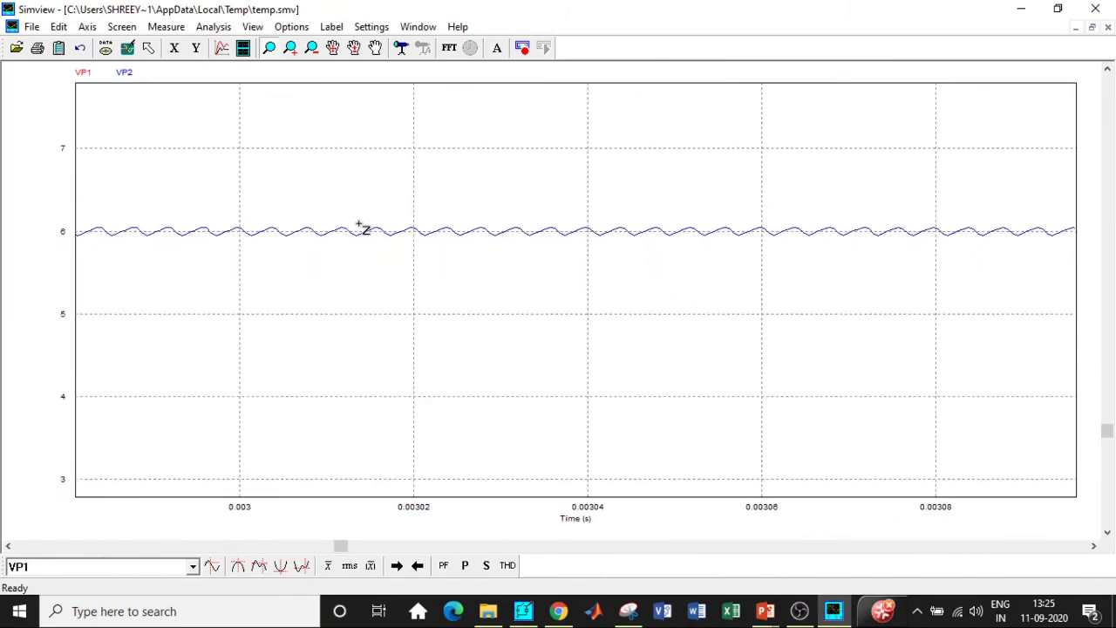
scroll(362, 229, down, 4)
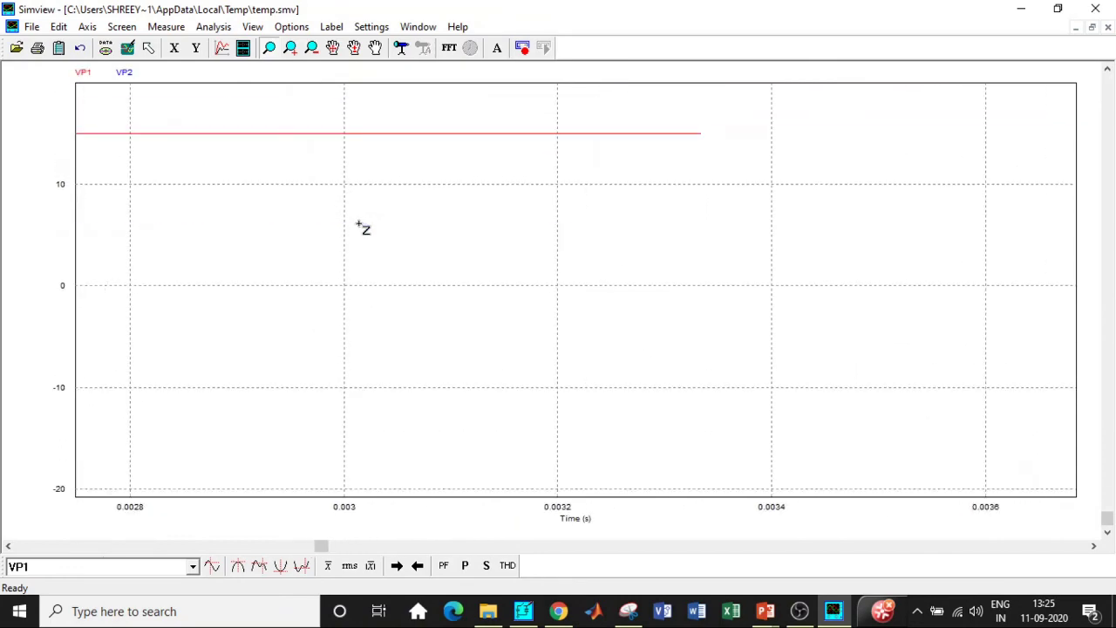
scroll(362, 228, down, 3)
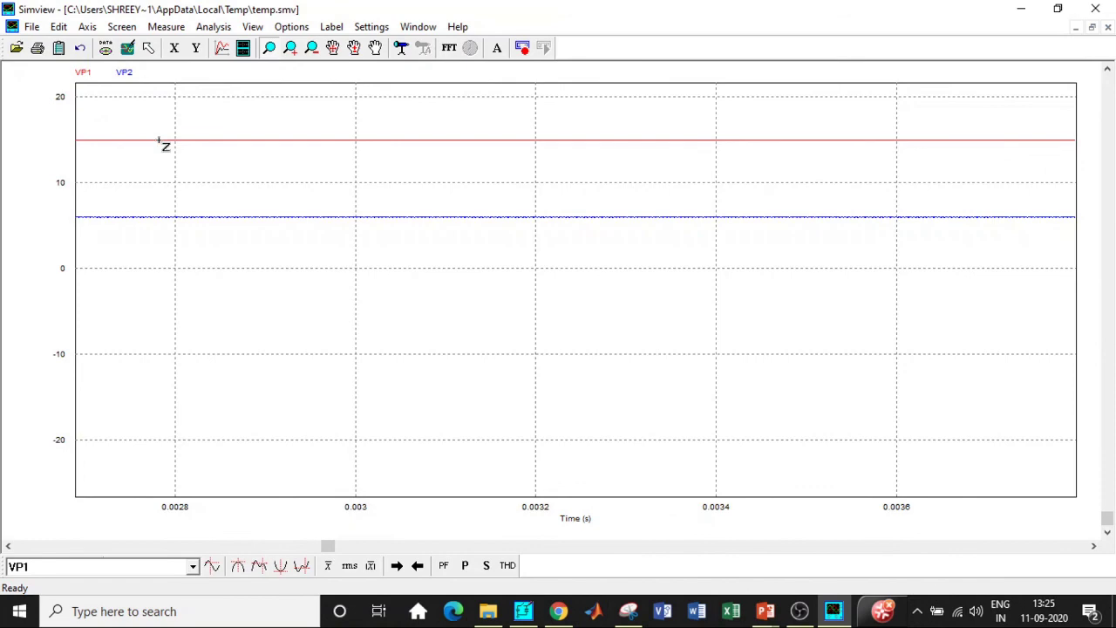
drag(157, 206, 279, 250)
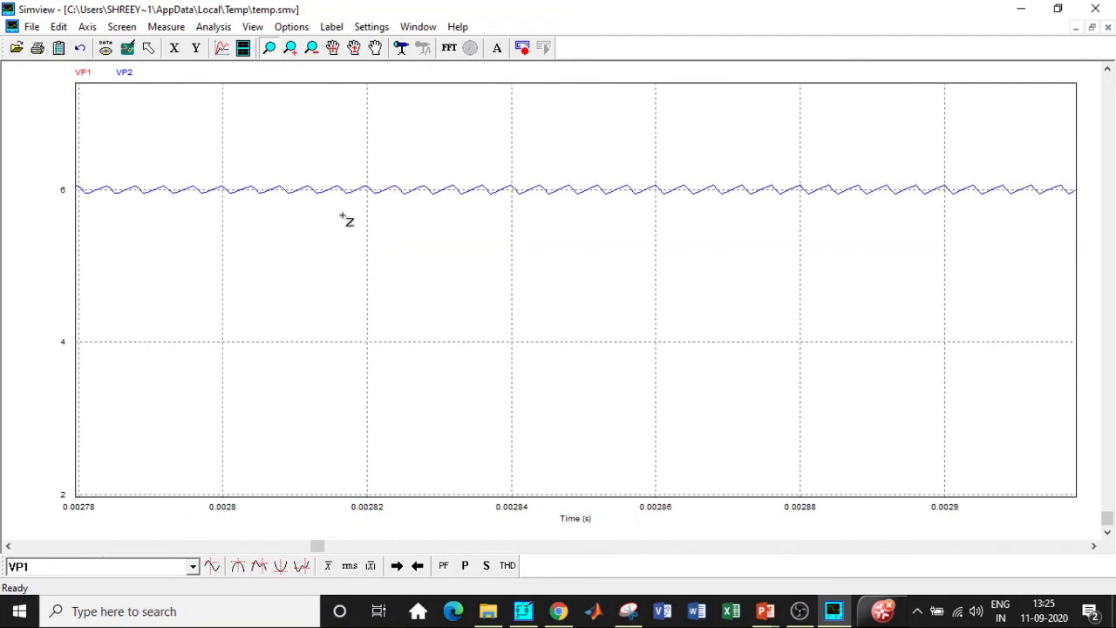
Close Simview to return to the untitled2 SEPIC schematic
click(1095, 9)
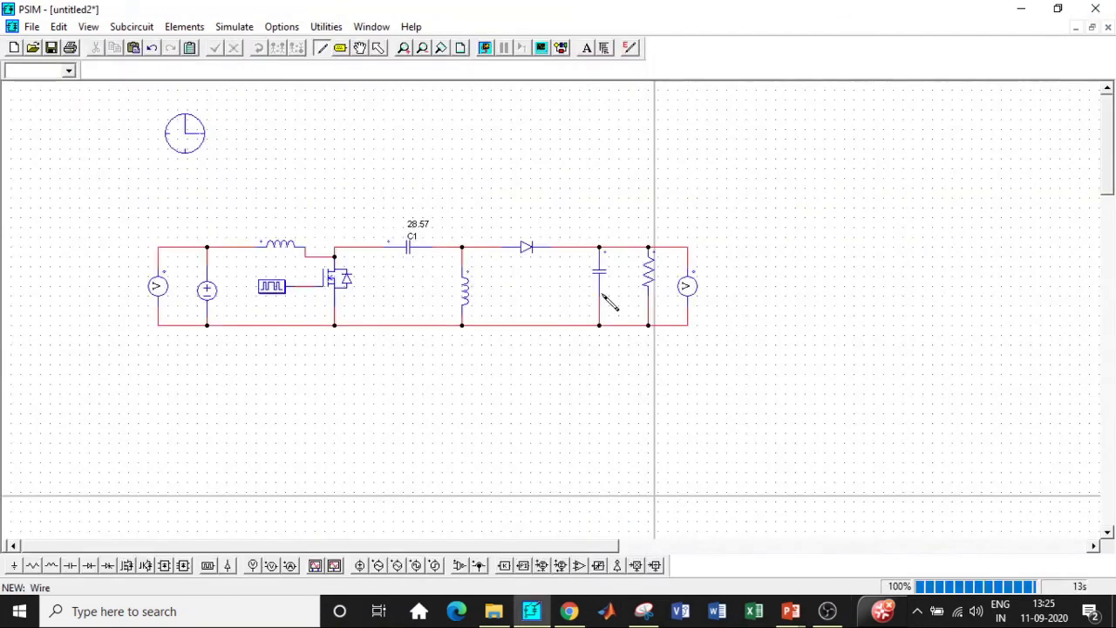